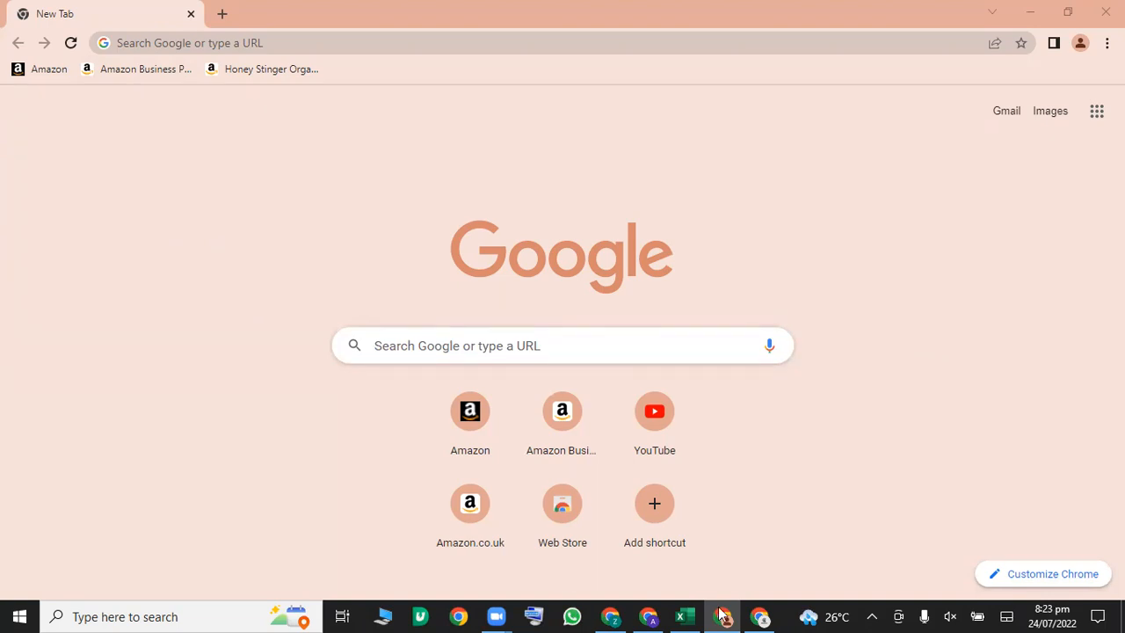
mouse_move(693, 615)
click(1096, 121)
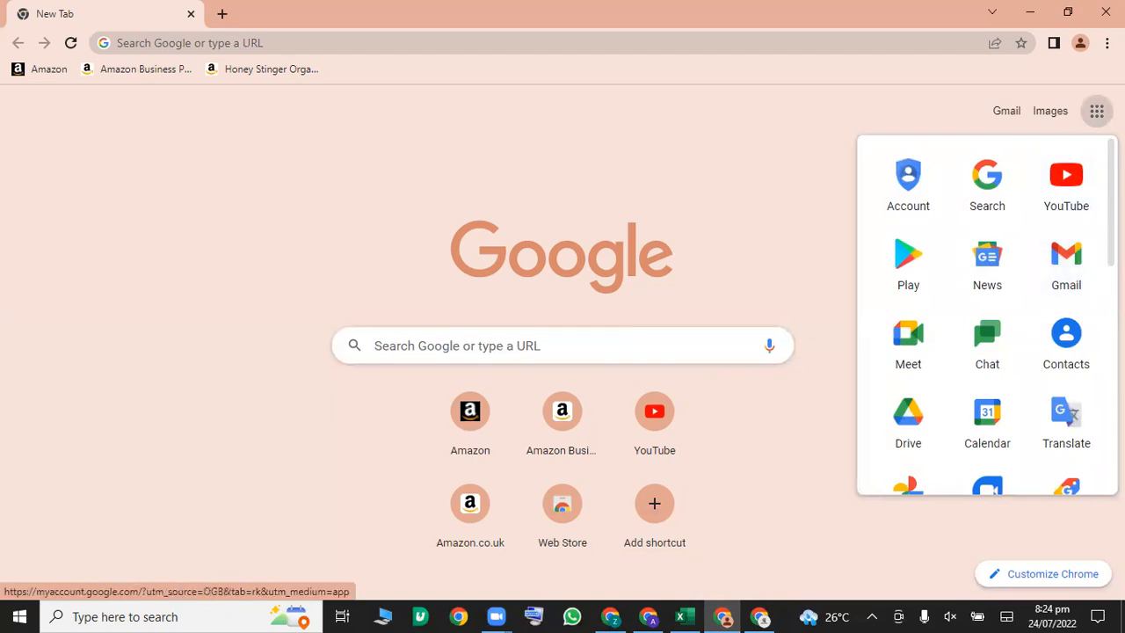
scroll(987, 315, down, 4)
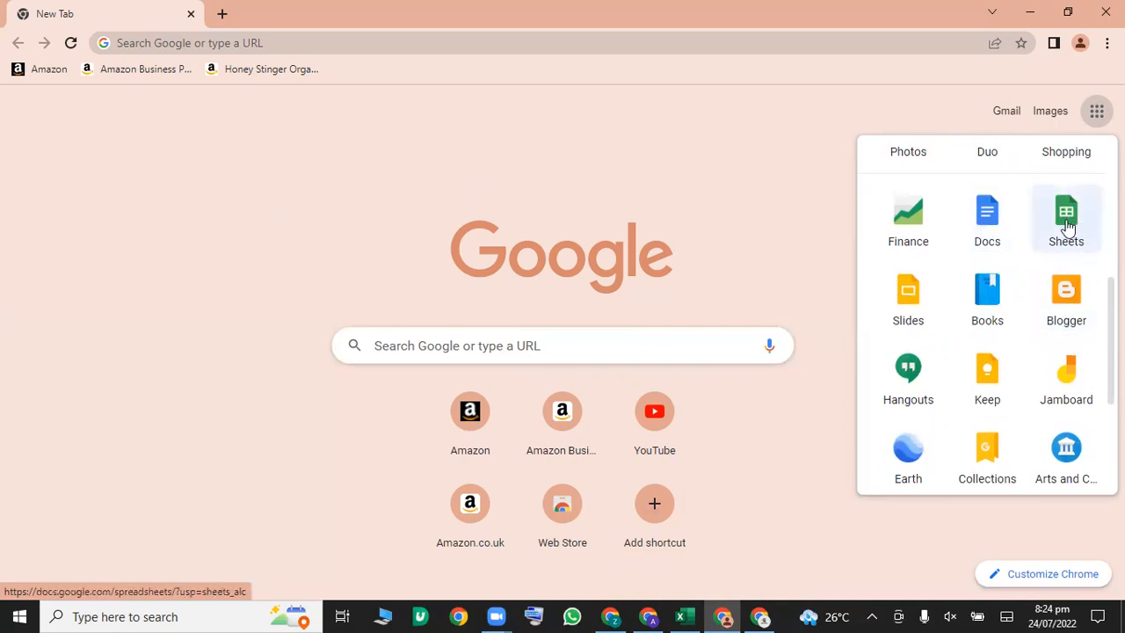
click(798, 220)
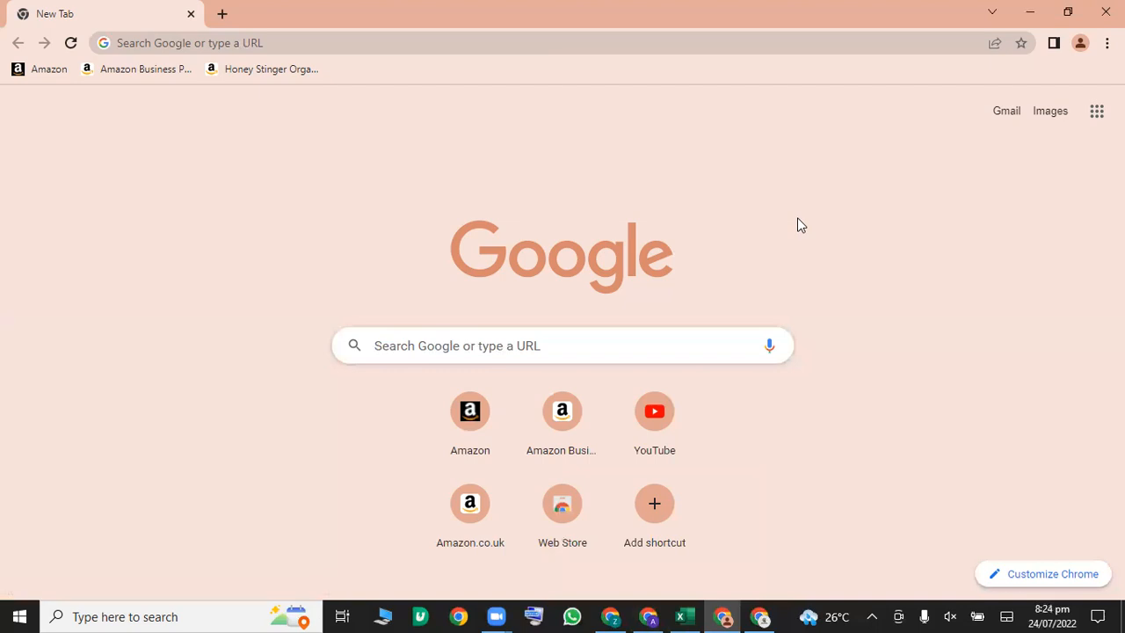
Step: Switch to the signed-in Chrome window, open Google Sheets and create a blank spreadsheet
click(656, 613)
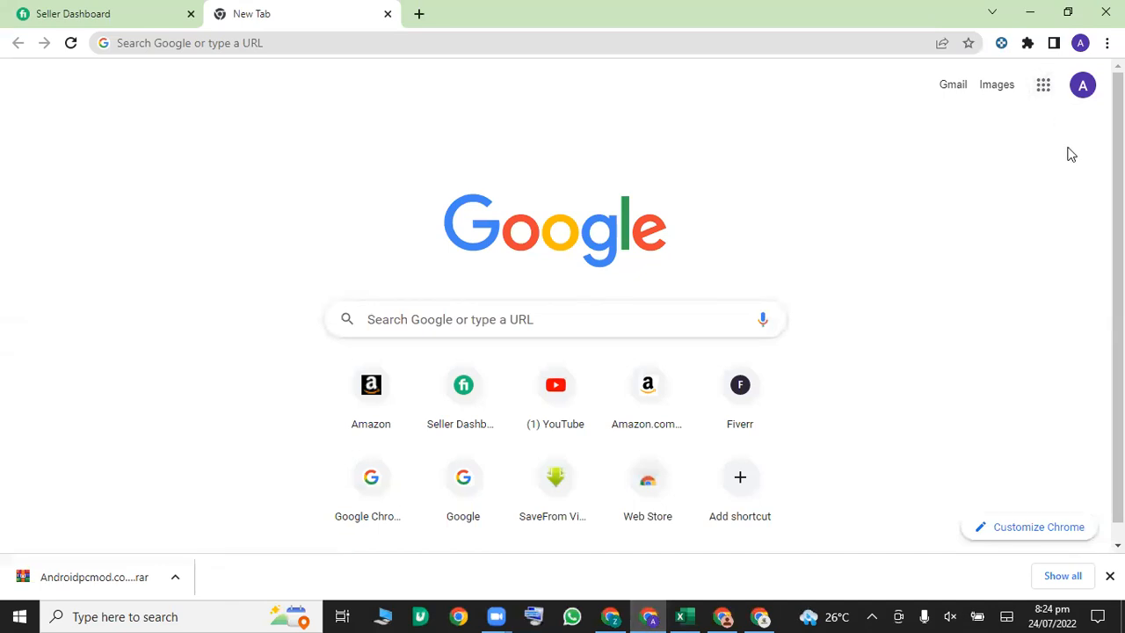
click(1047, 92)
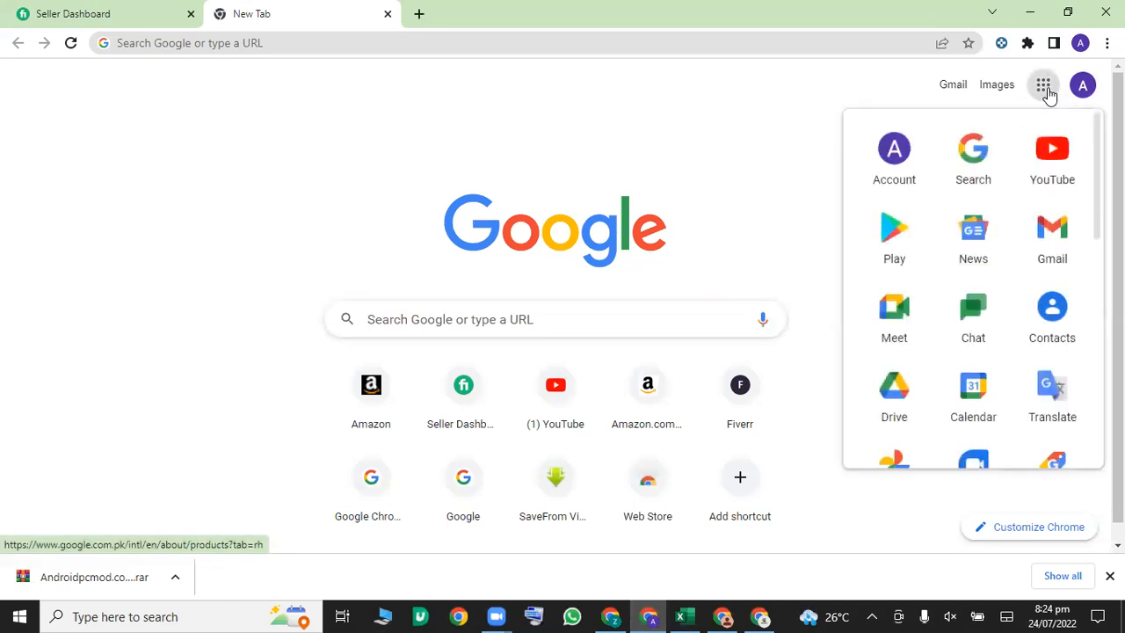
scroll(894, 154, down, 5)
scroll(1050, 198, up, 2)
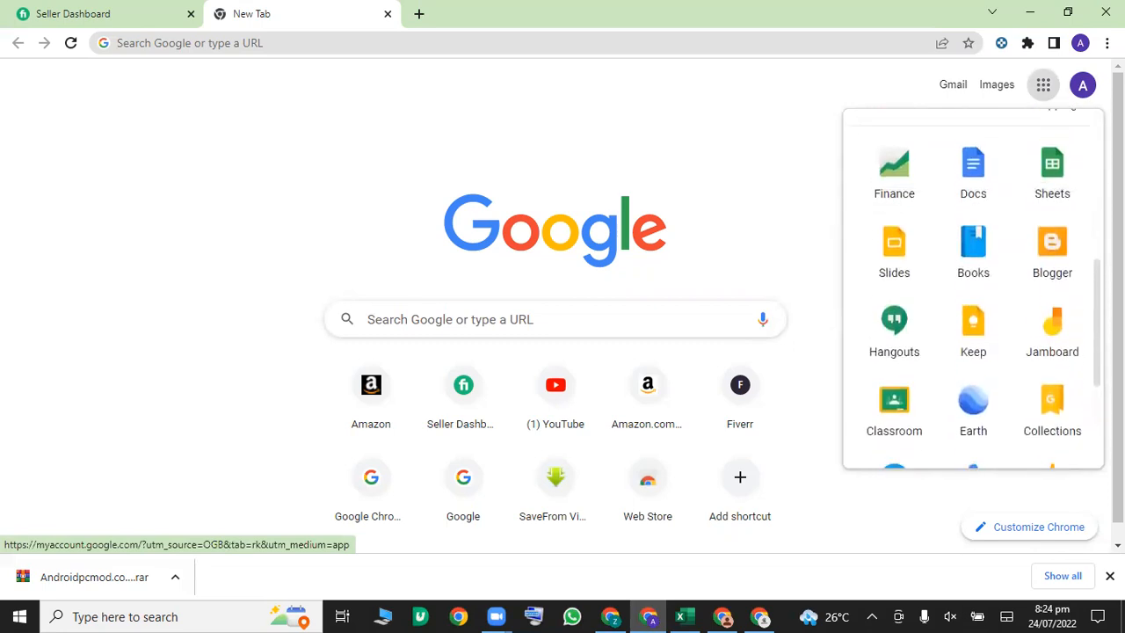
click(1046, 206)
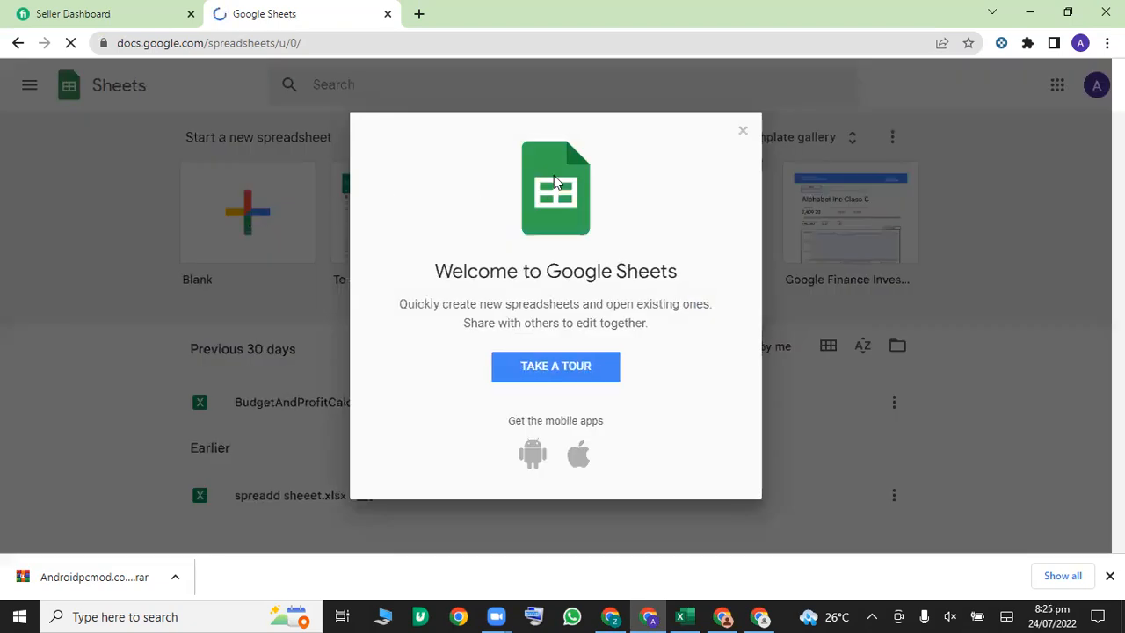
click(743, 136)
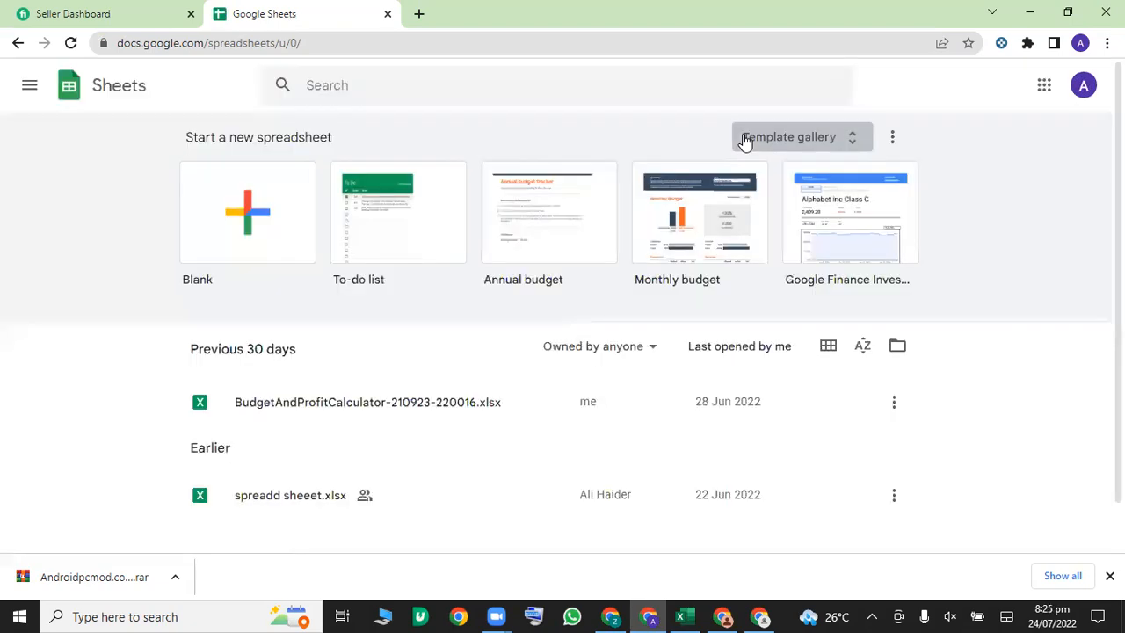
click(246, 239)
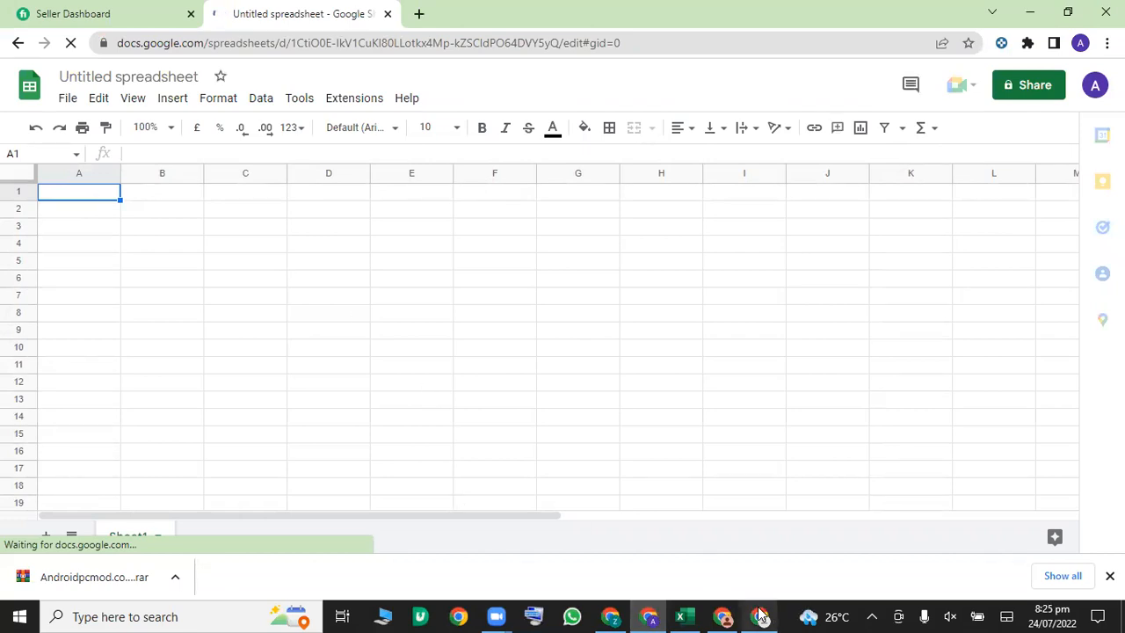
Step: Switch to the Customer Sheet Tutorial workbook in Excel and fill header row 1 with a dark blue theme colour
click(681, 616)
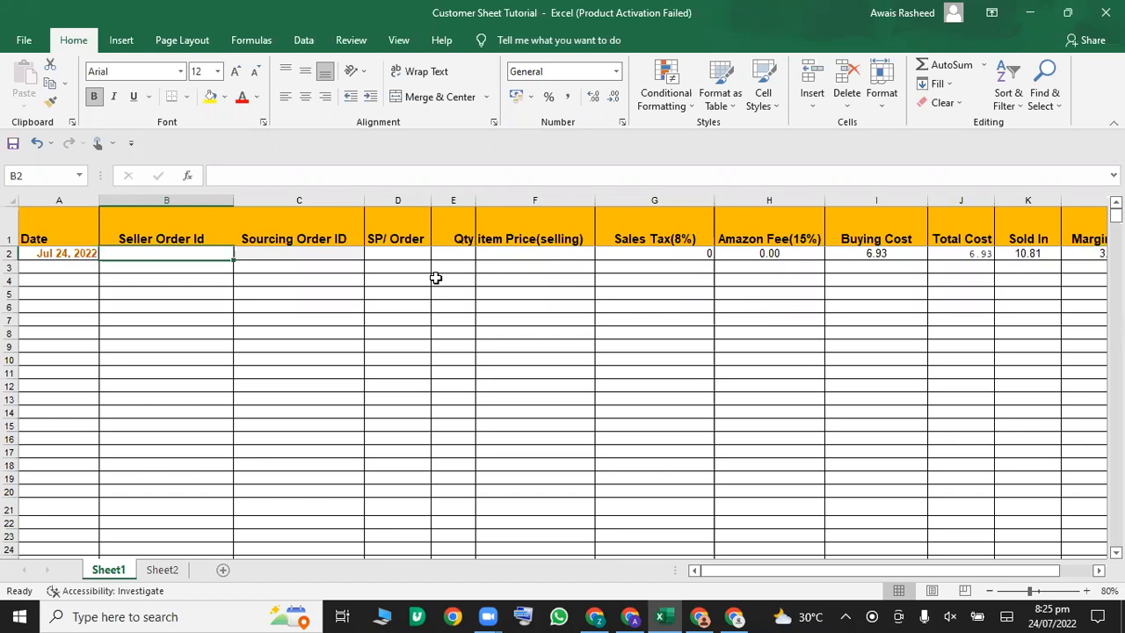
click(12, 222)
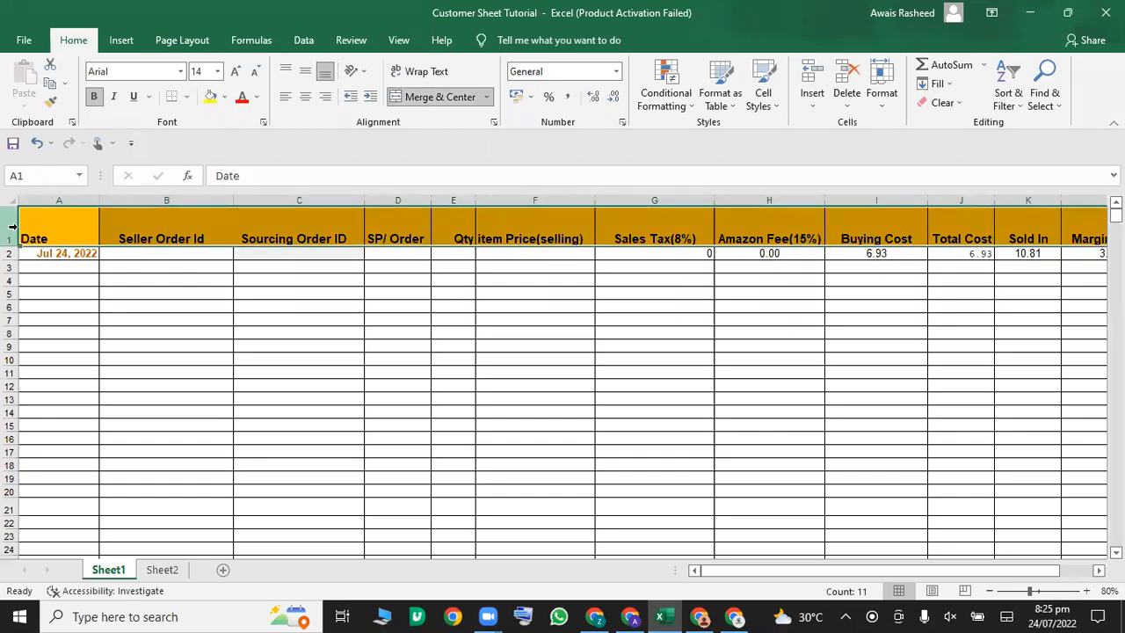
click(211, 97)
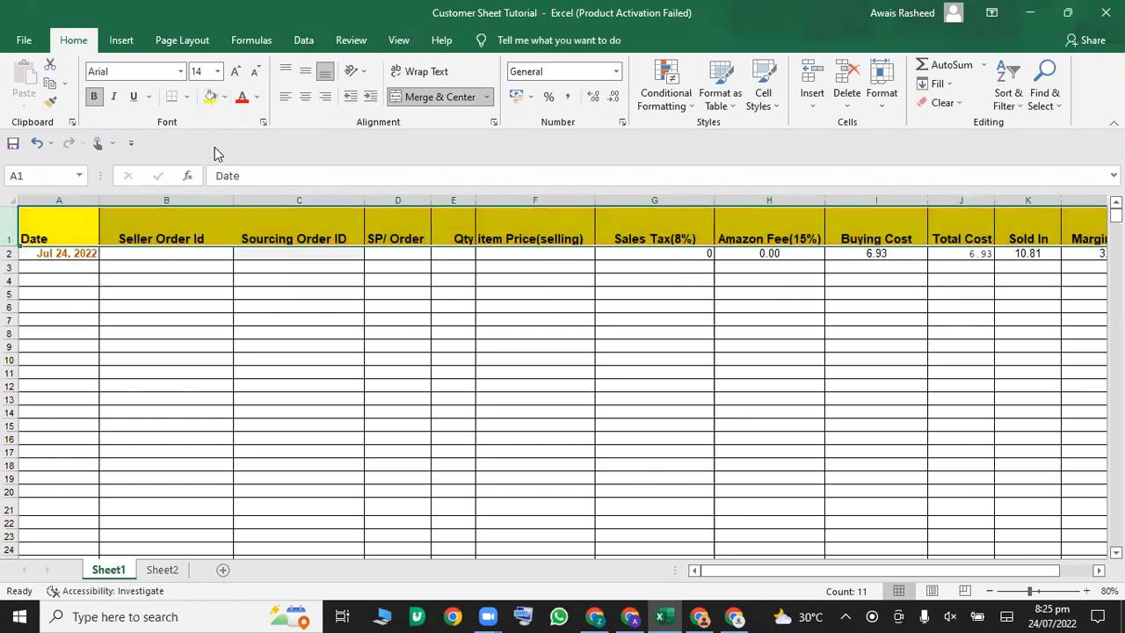
click(226, 98)
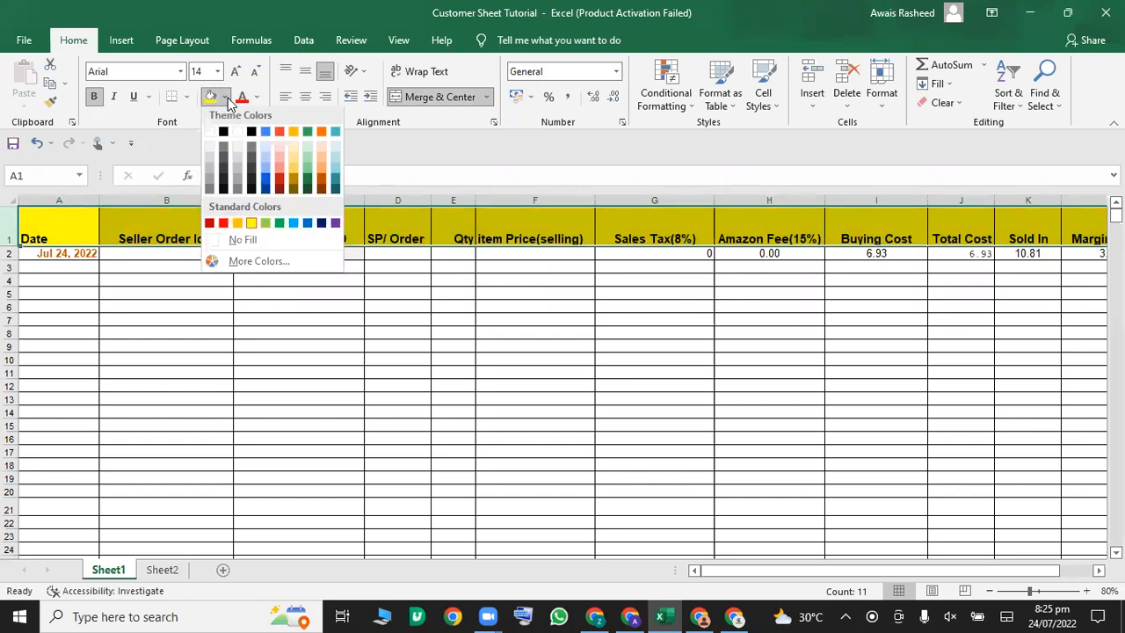
click(265, 182)
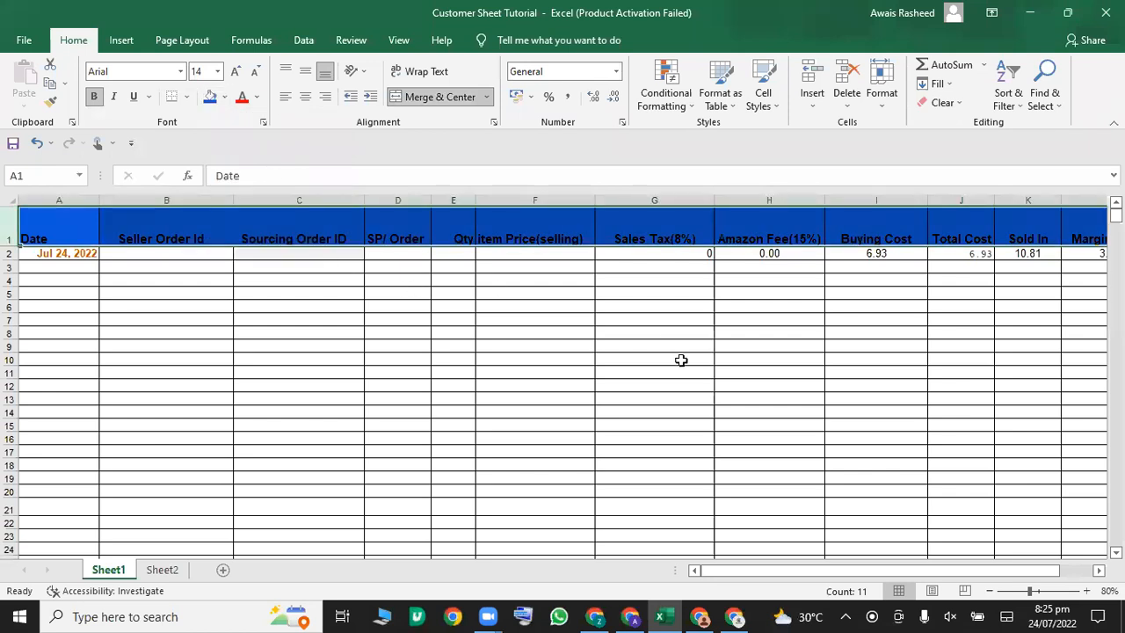
click(380, 305)
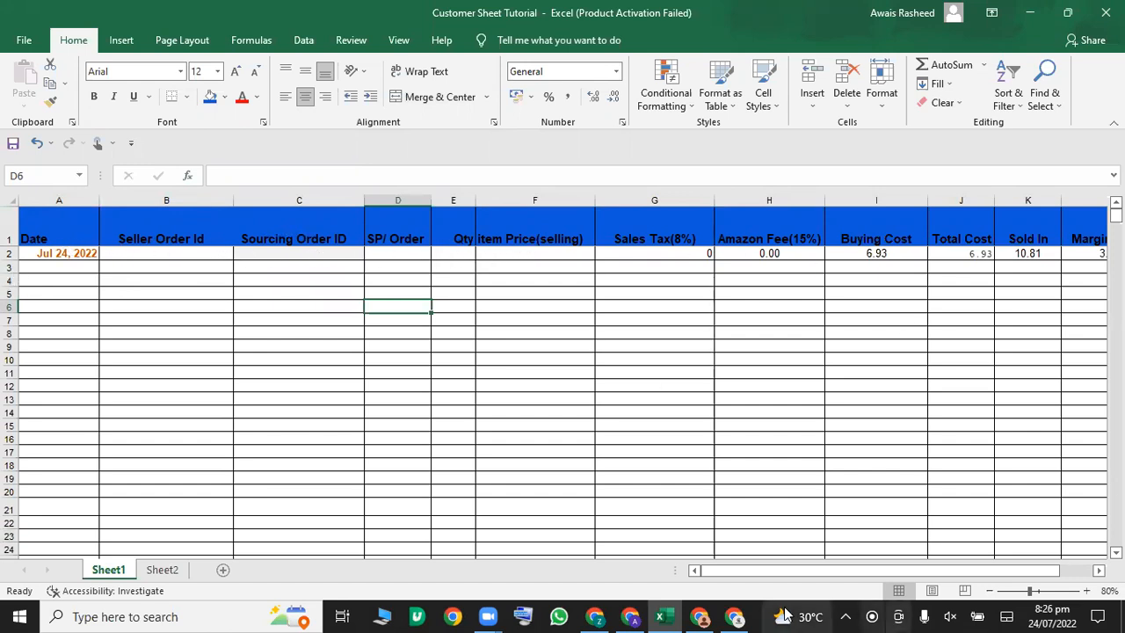
Step: Inspect the date entry in cell A2 under the Date header without changing it
drag(762, 570, 719, 570)
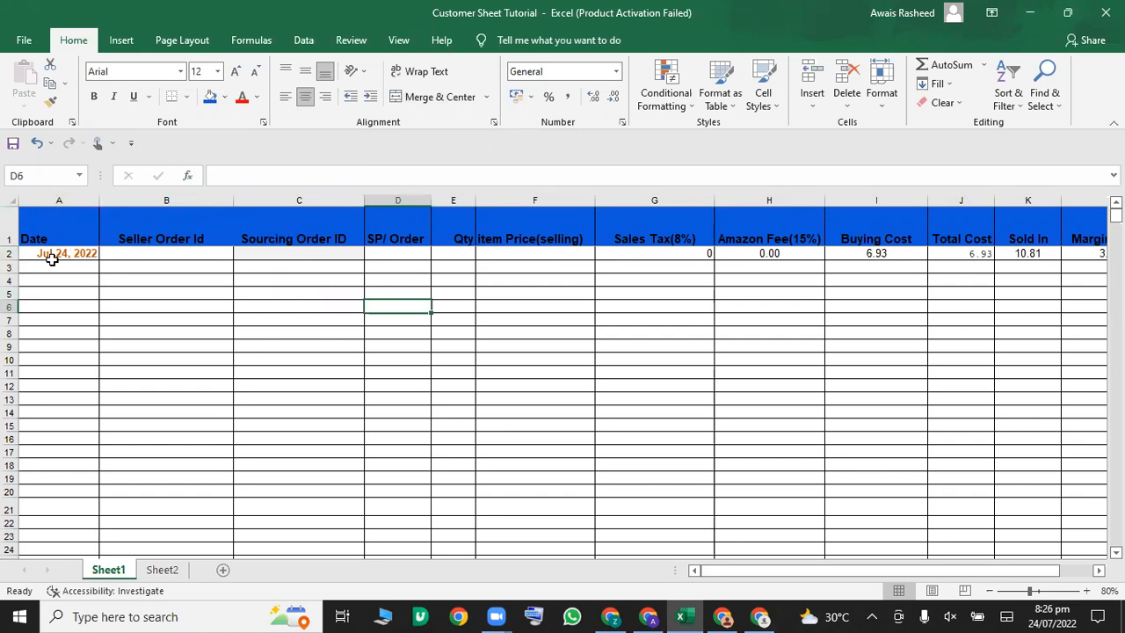
click(66, 256)
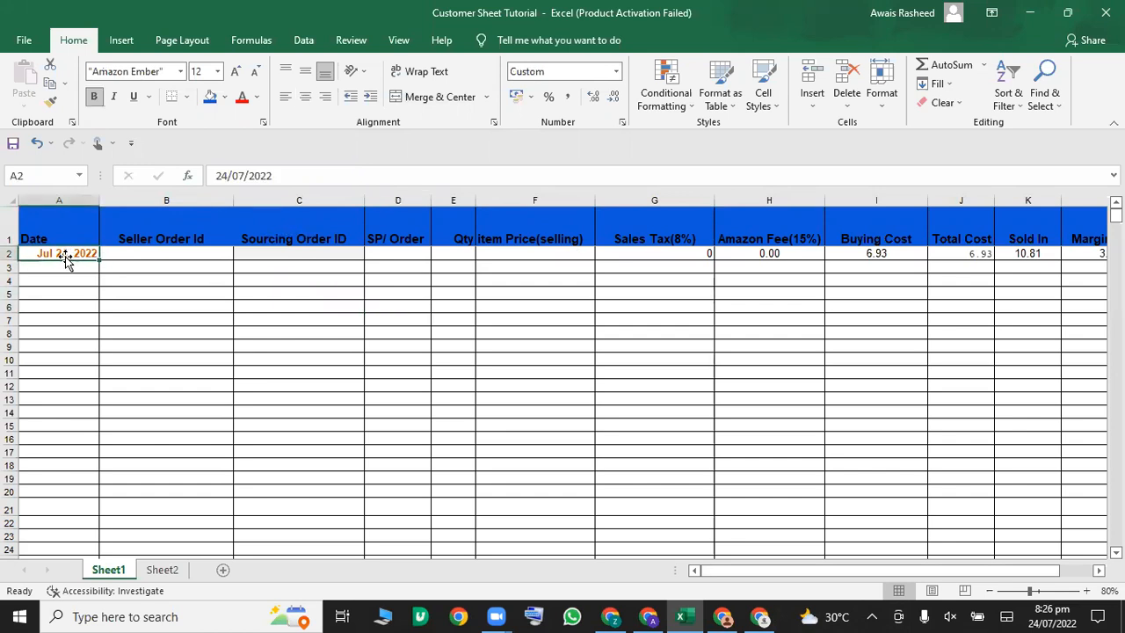
double_click(56, 255)
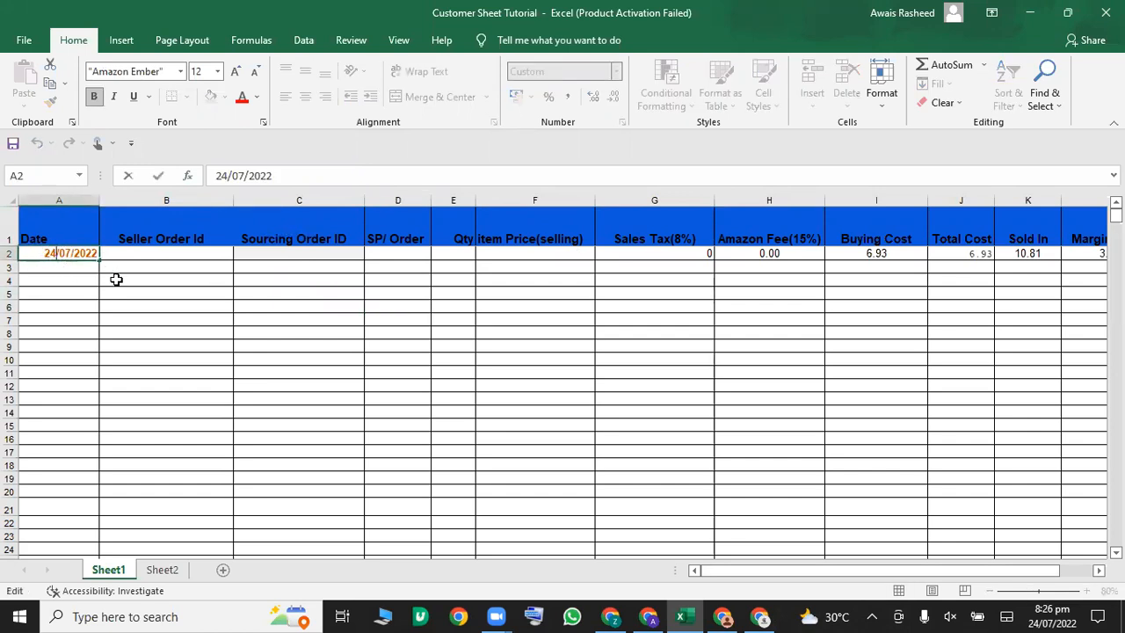
click(74, 276)
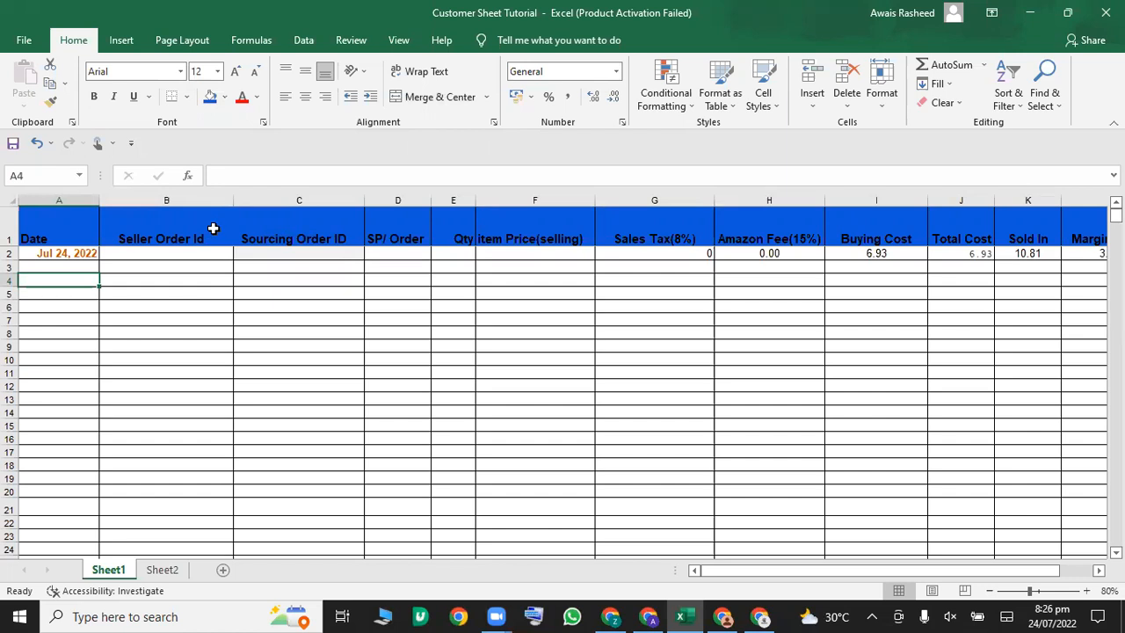
Step: Switch to the Chrome window with the Amazon bookmarks and open the seller-fulfilled unshipped orders for the United States in Seller Central
click(722, 615)
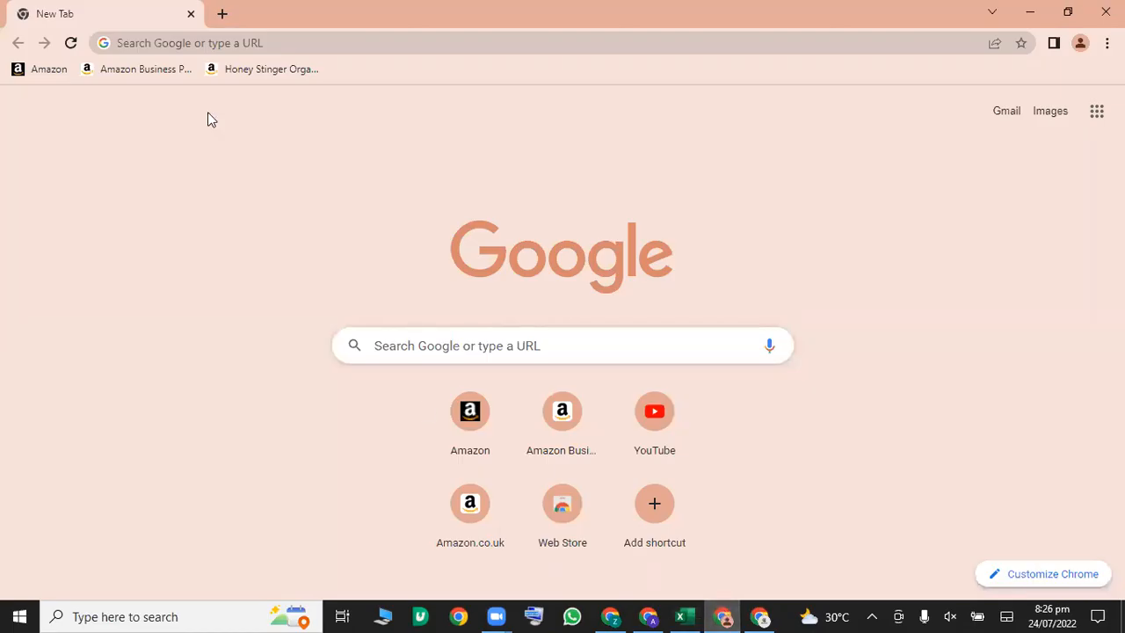
click(38, 69)
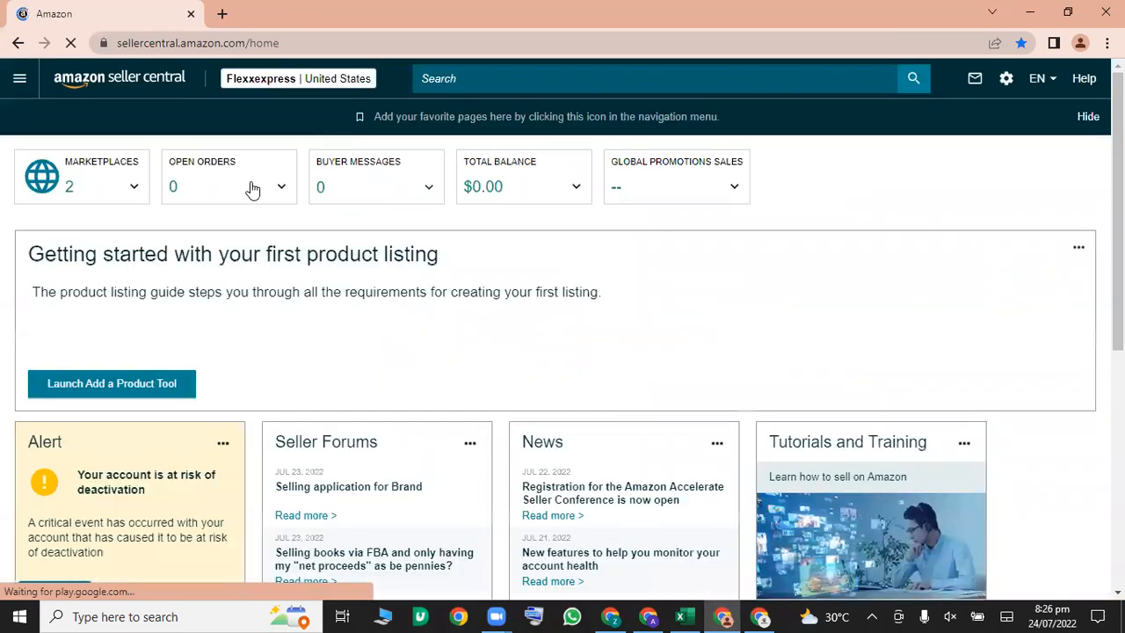
click(282, 188)
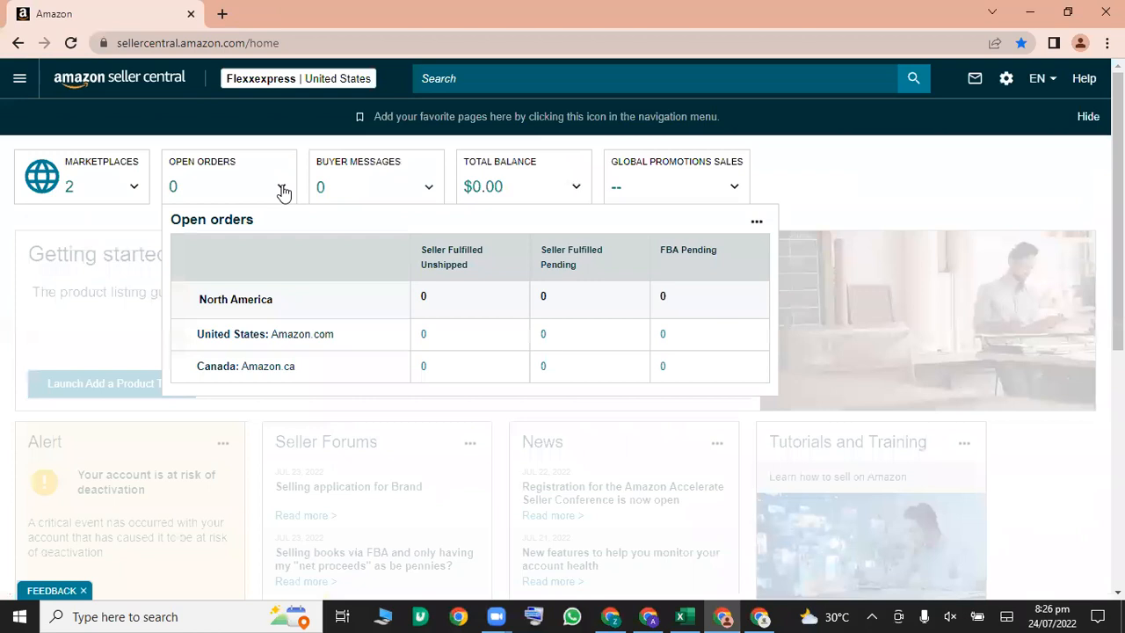
click(424, 340)
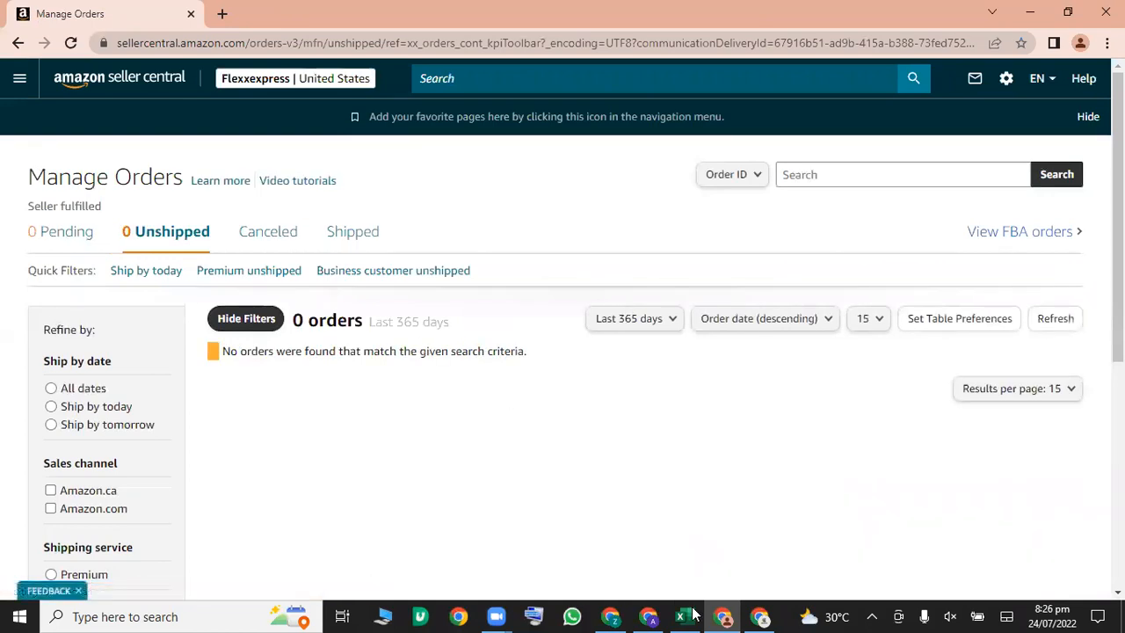
mouse_move(689, 615)
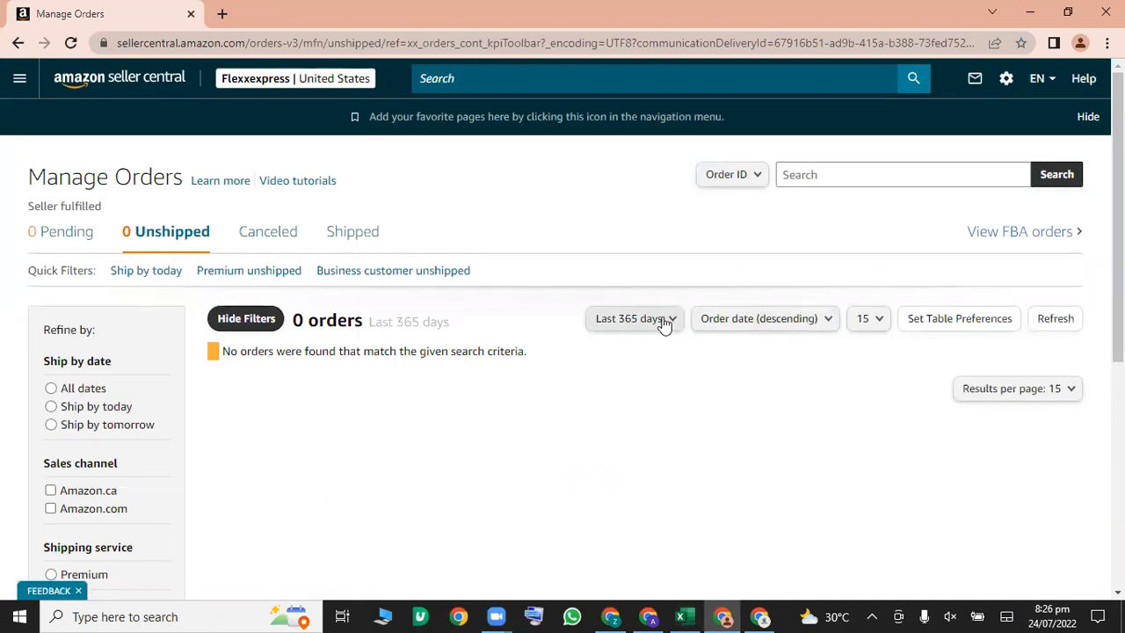
Step: Open the order details of the Quest Nutrition Snickerdoodle Protein Cookie order among the shipped orders
click(352, 231)
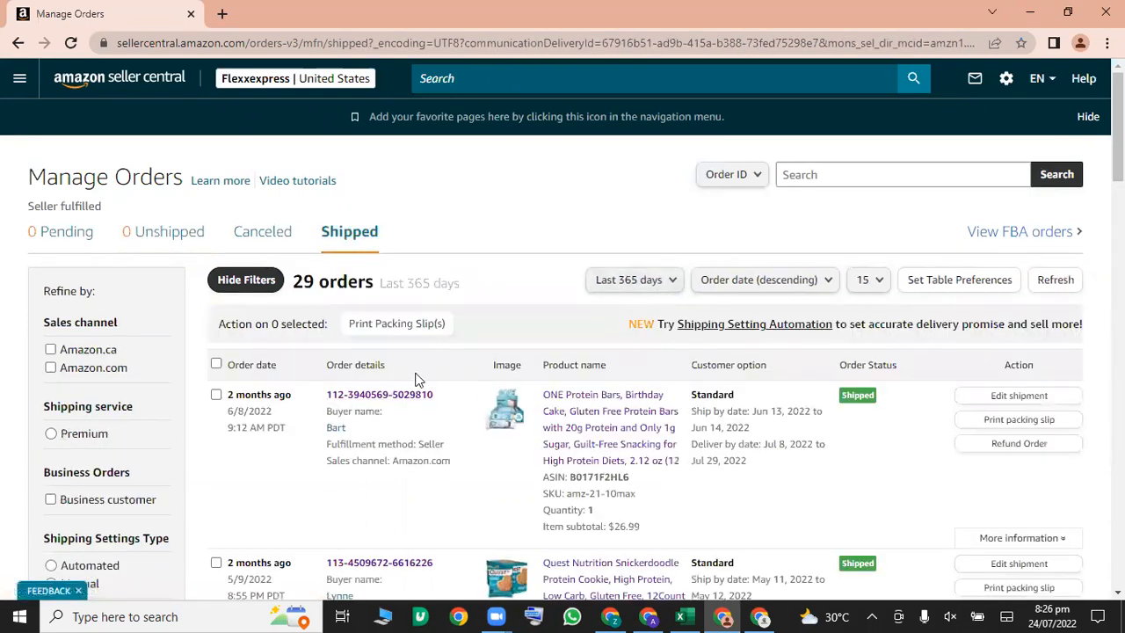
scroll(561, 228, down, 3)
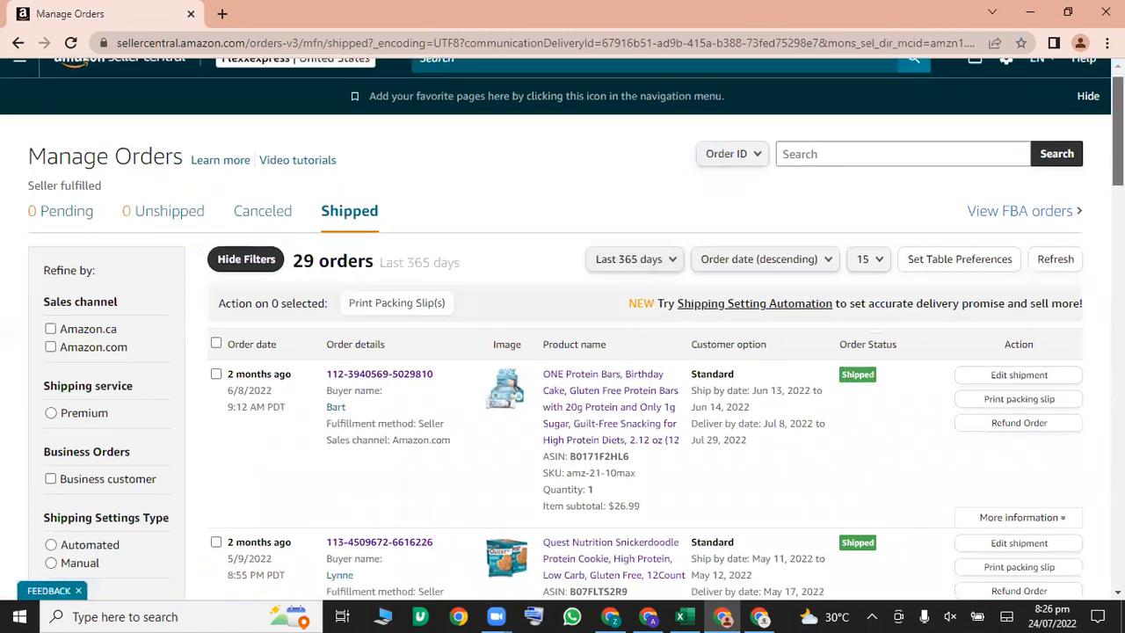
click(427, 333)
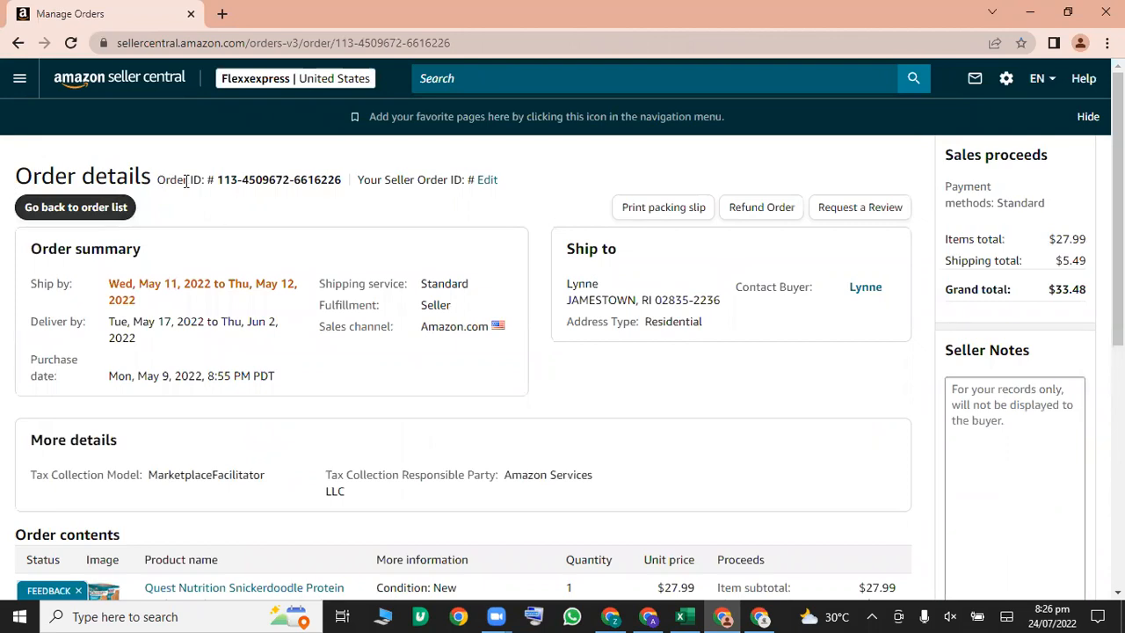
Step: Copy the order ID from the heading of the order details page
drag(219, 179, 347, 182)
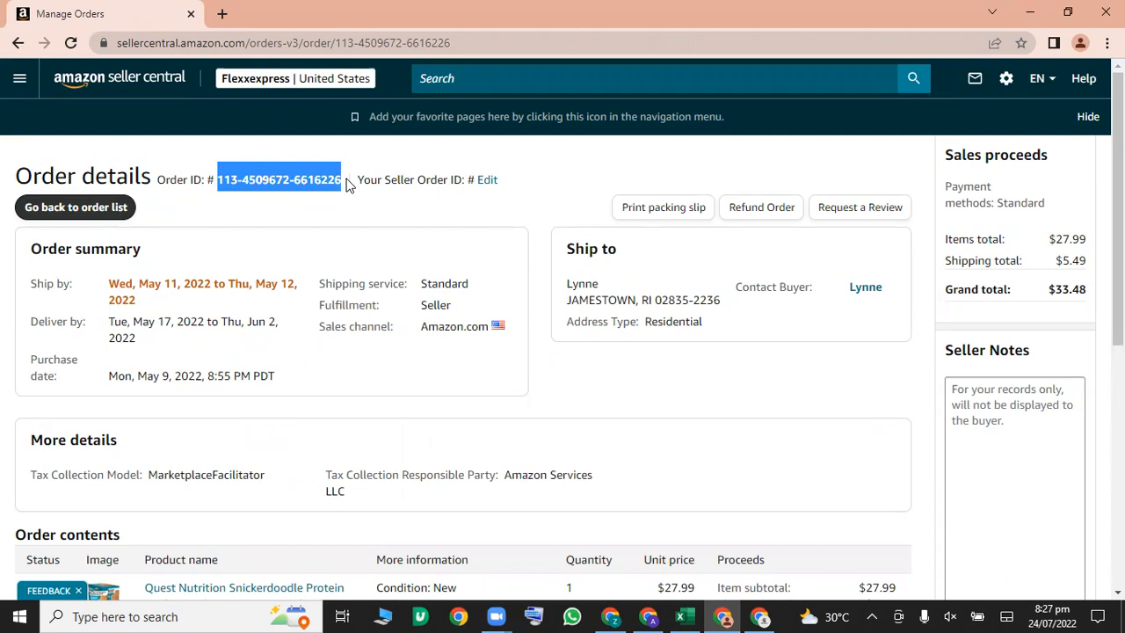
click(297, 182)
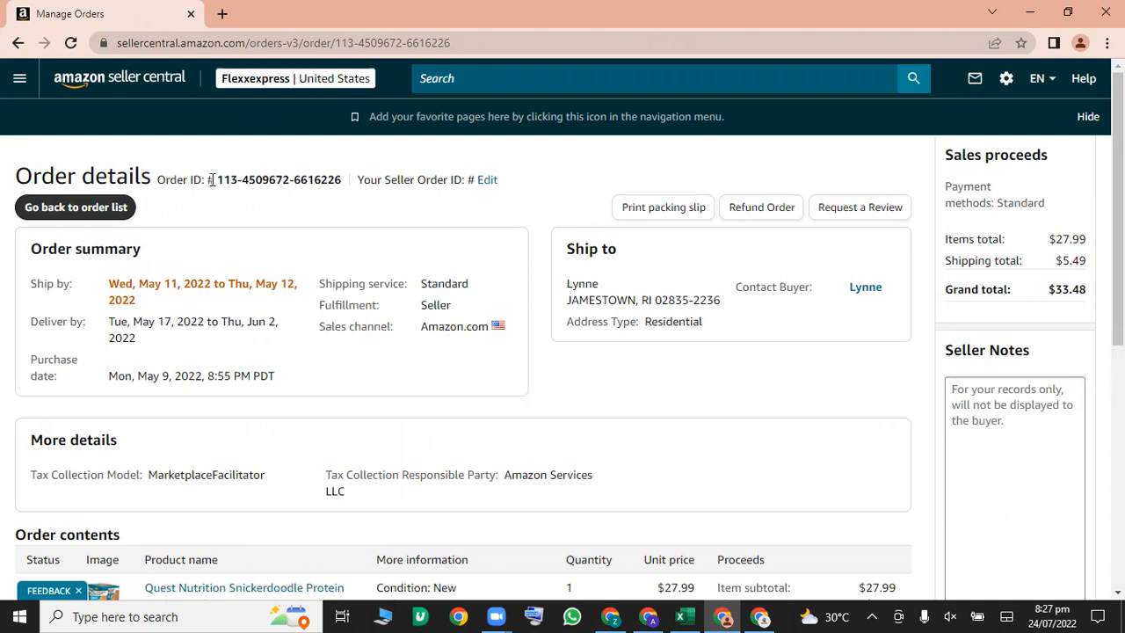
drag(219, 179, 347, 197)
key(ctrl+c)
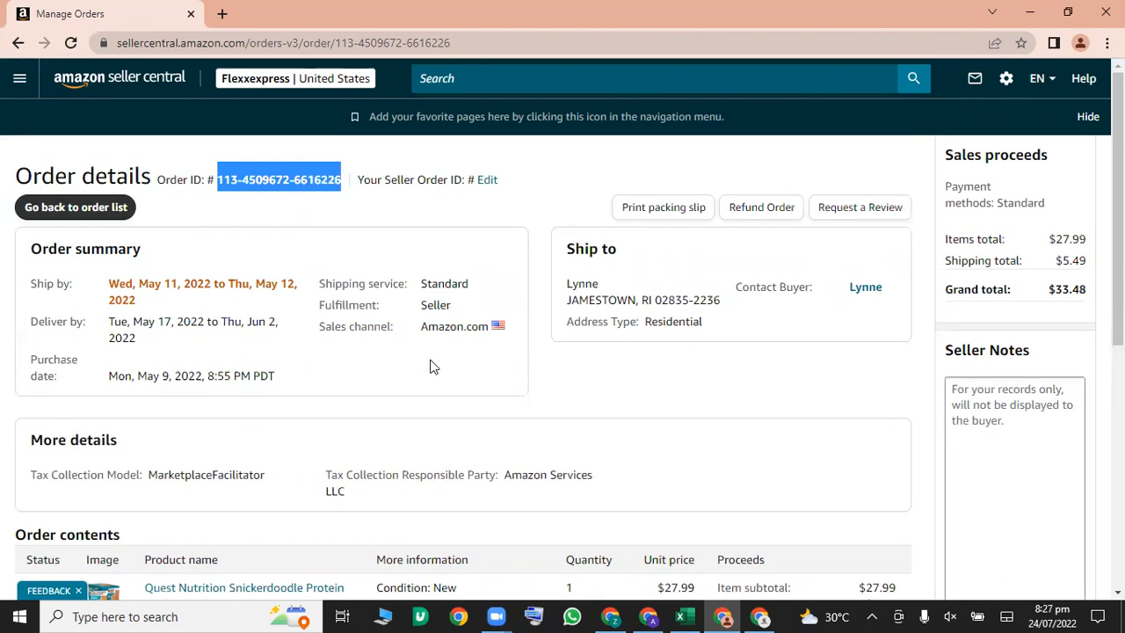
Step: Switch back to the Excel workbook and paste the copied order ID into cell B2 under Seller Order Id
click(681, 617)
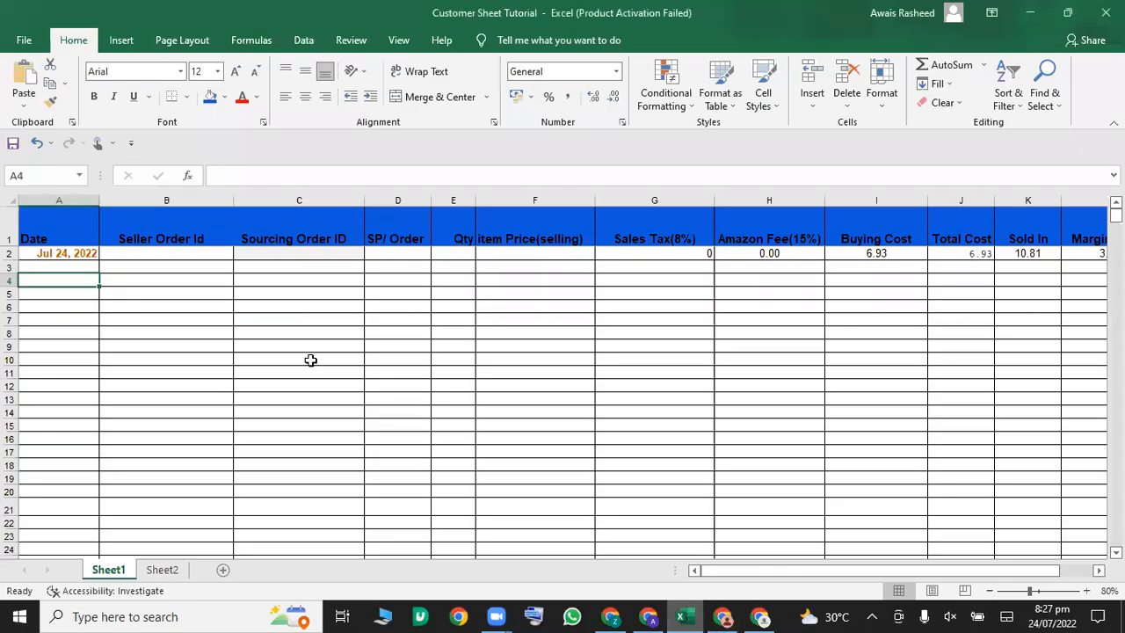
click(161, 253)
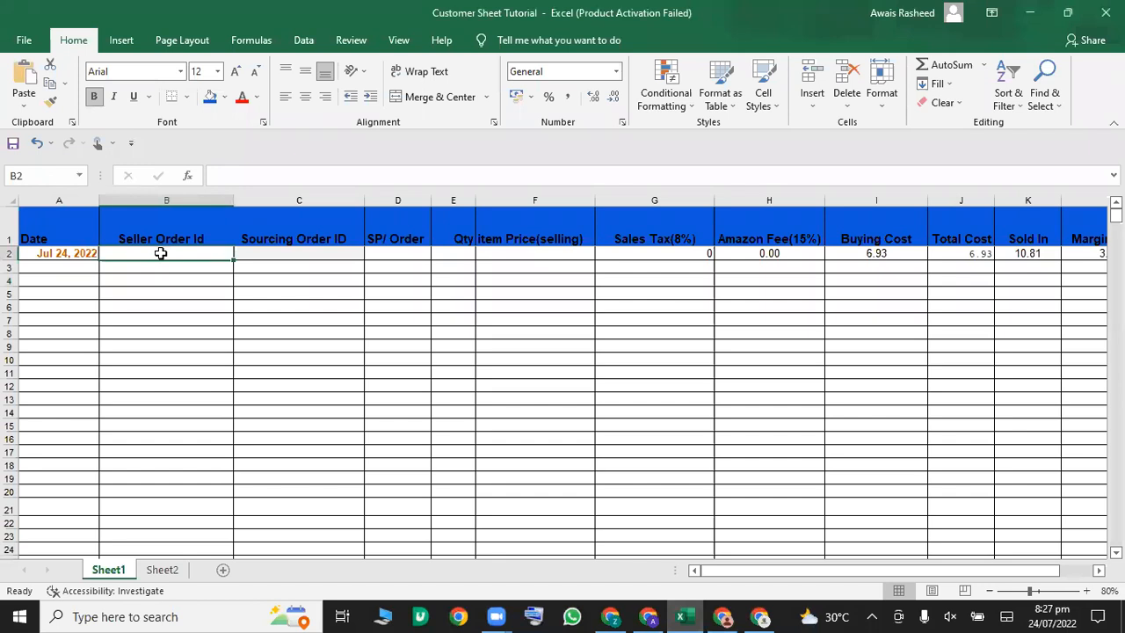
key(ctrl+v)
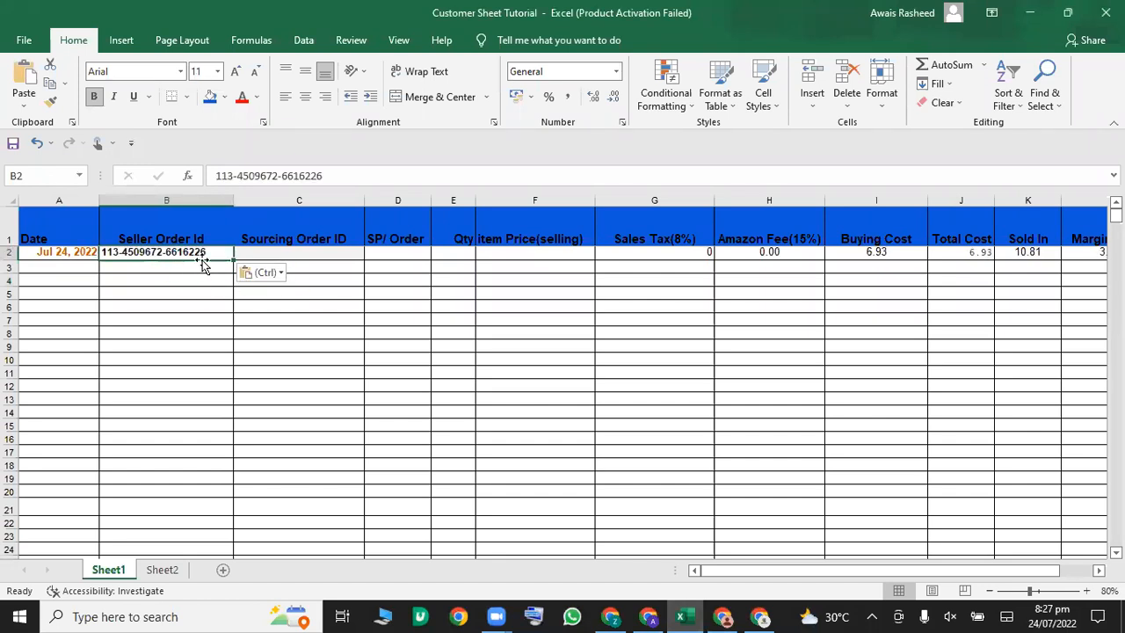
click(201, 266)
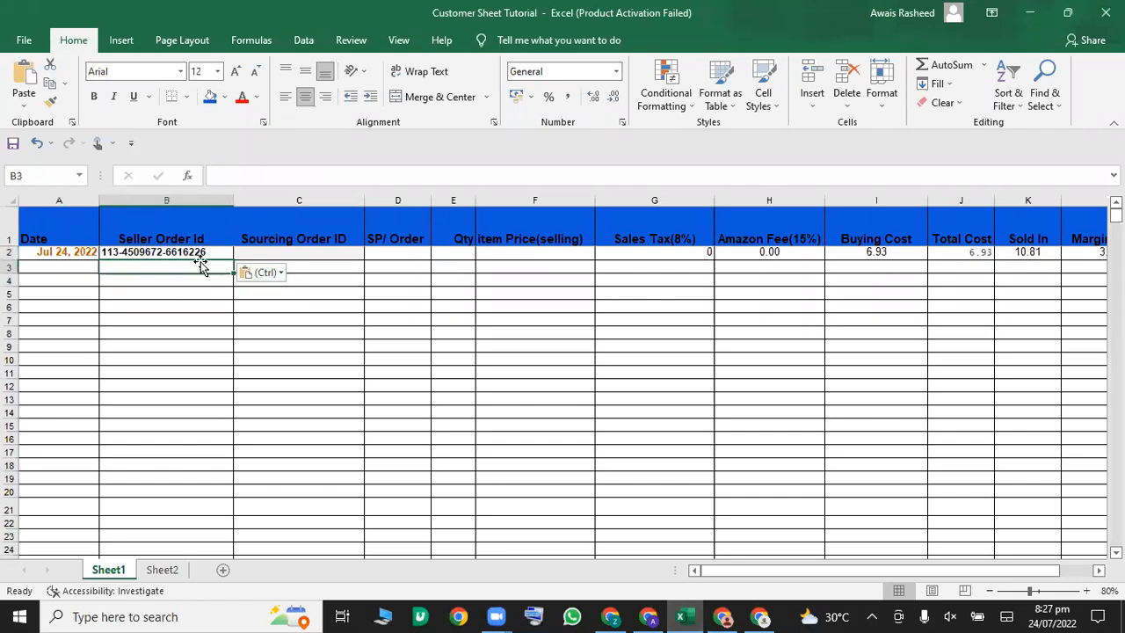
click(154, 253)
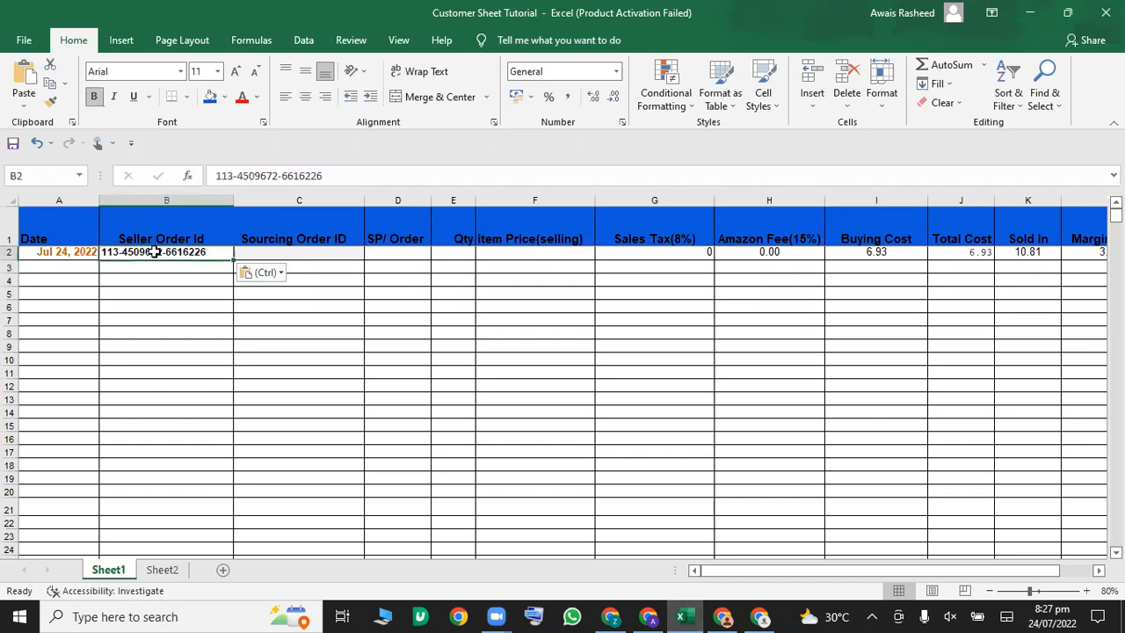
Step: Copy the seller order ID from cell B2, switch to Chrome and search the Manage Orders list for it by Order ID
key(ctrl+c)
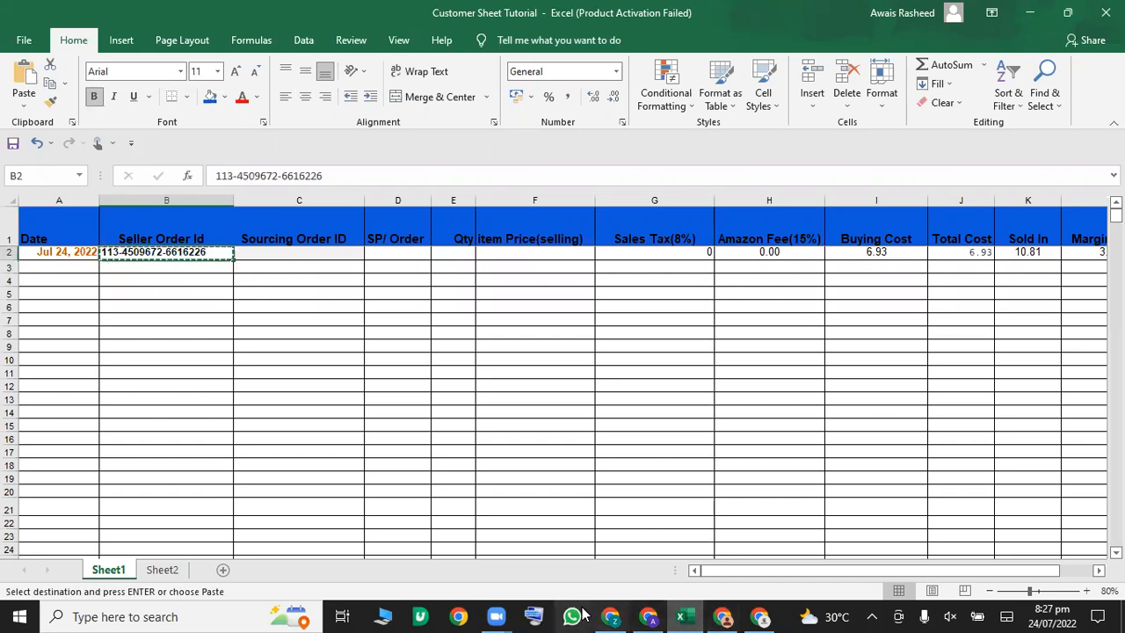
click(728, 615)
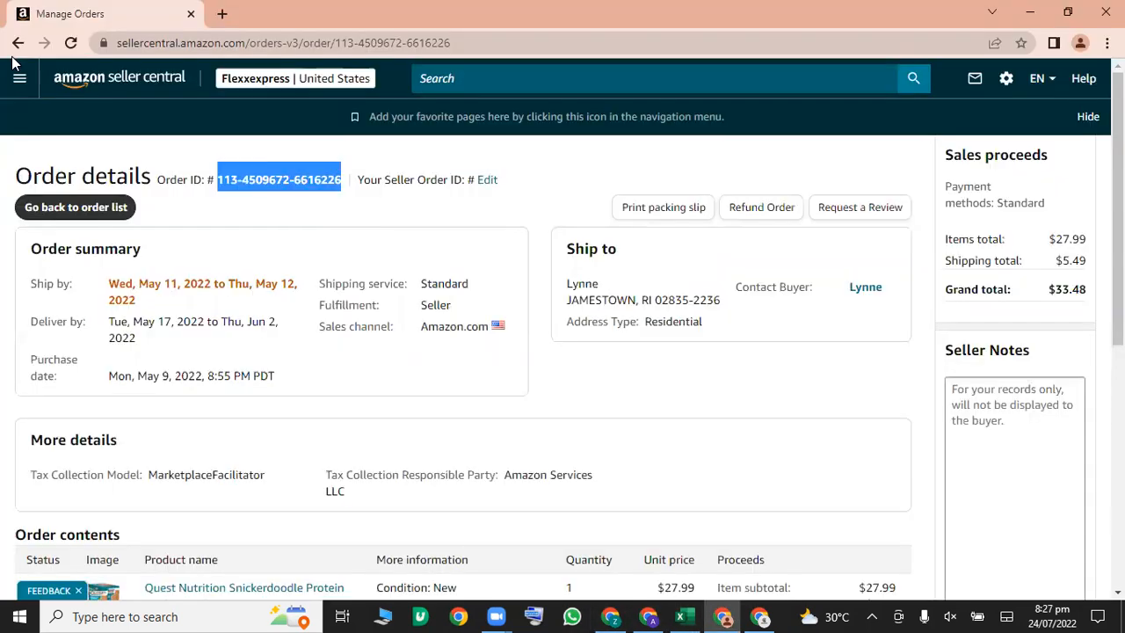
click(17, 42)
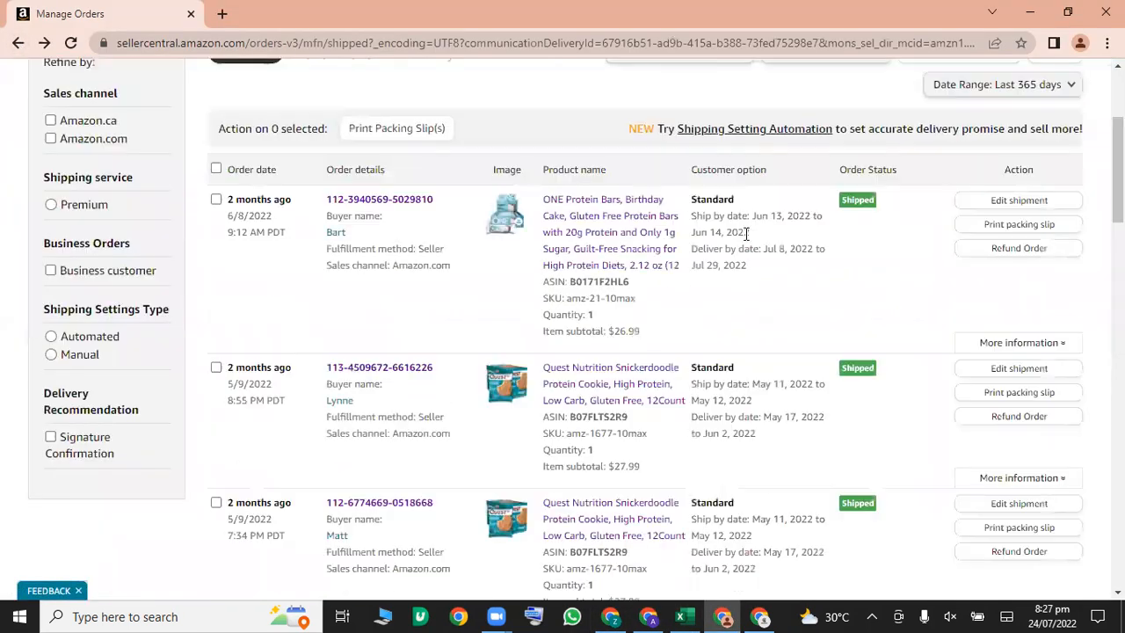
scroll(940, 143, up, 3)
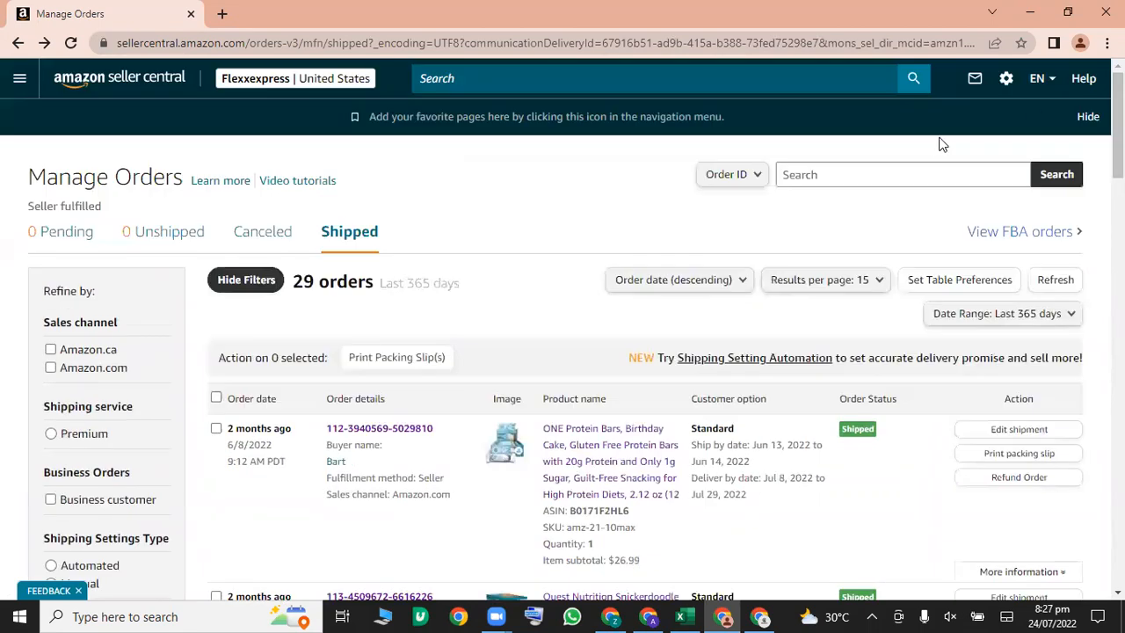
click(879, 182)
key(ctrl+v)
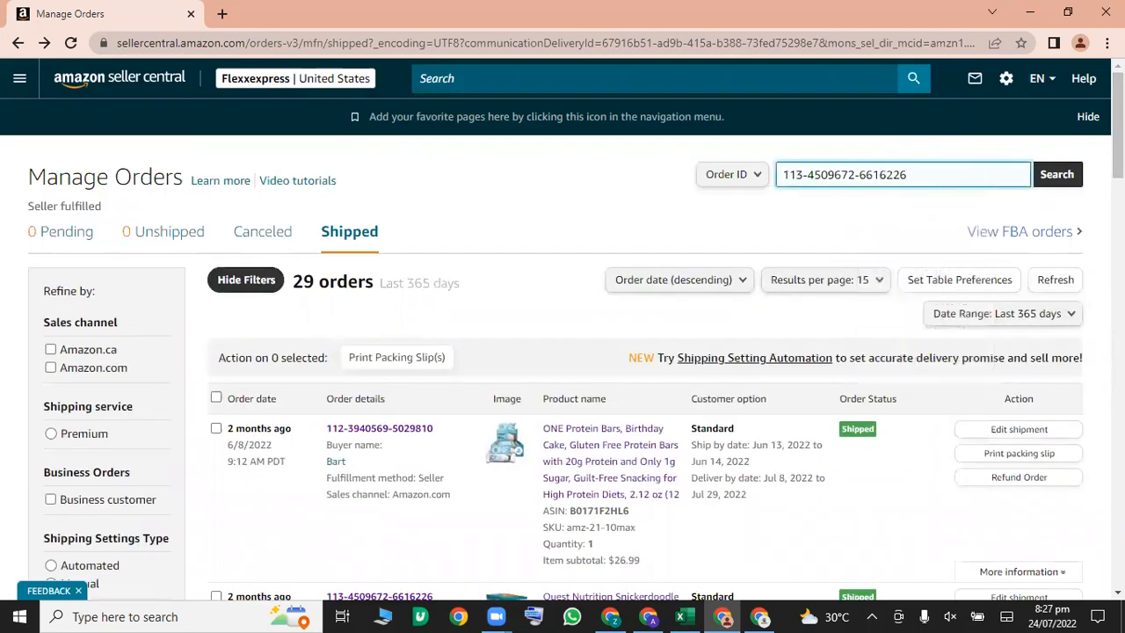
click(1072, 180)
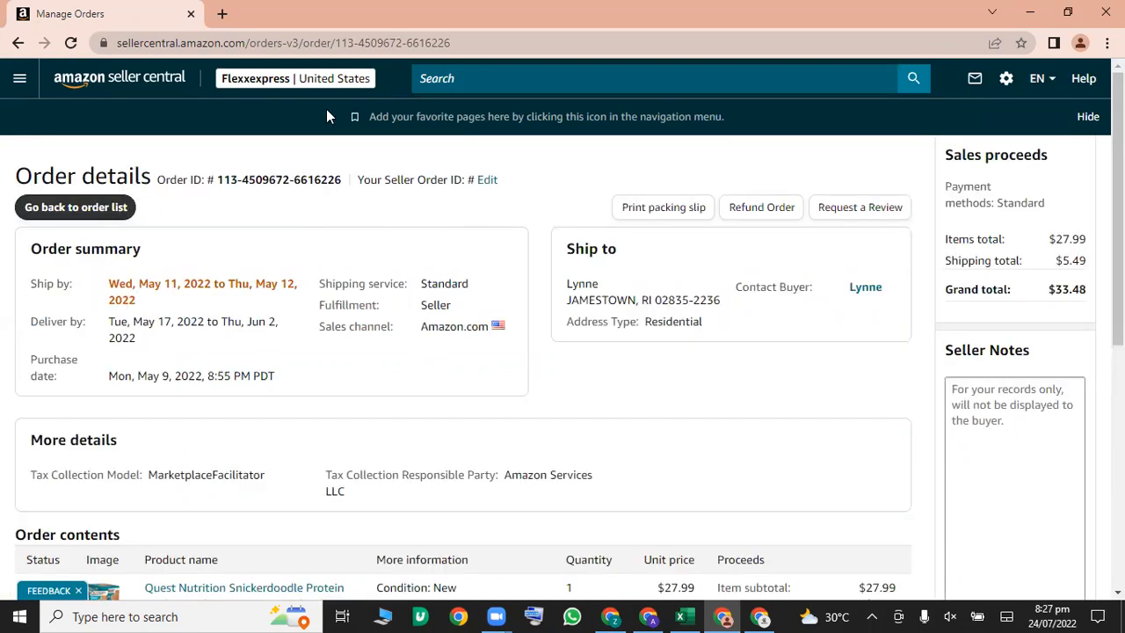
Step: Open the bookmarked Amazon Business Prime page in a new Chrome tab and go to the account's Your Orders page
click(679, 615)
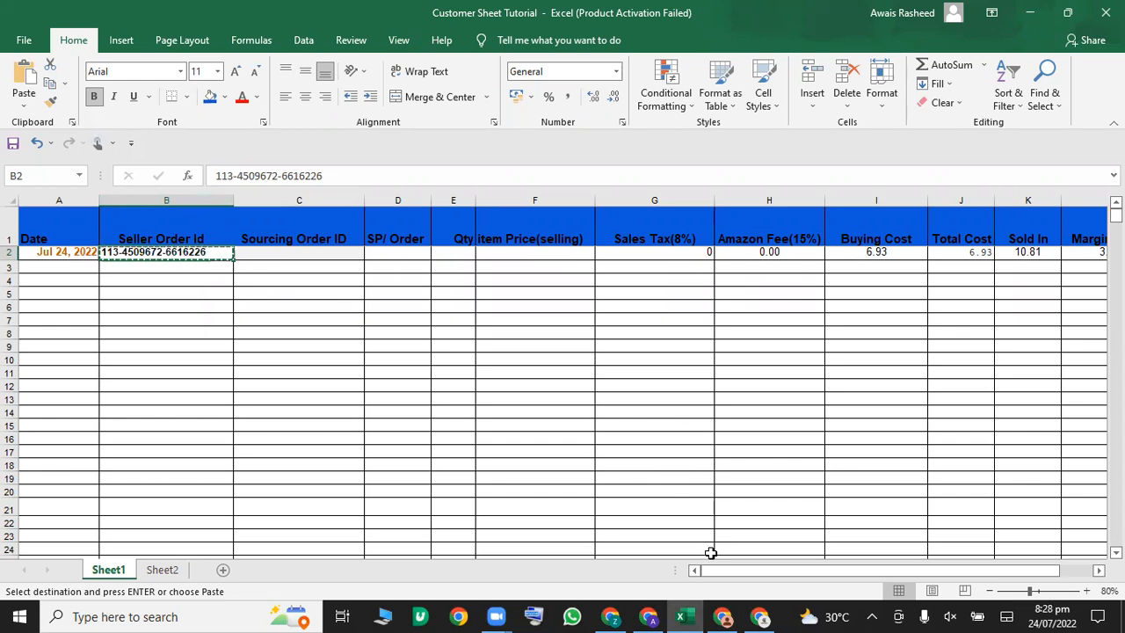
click(723, 616)
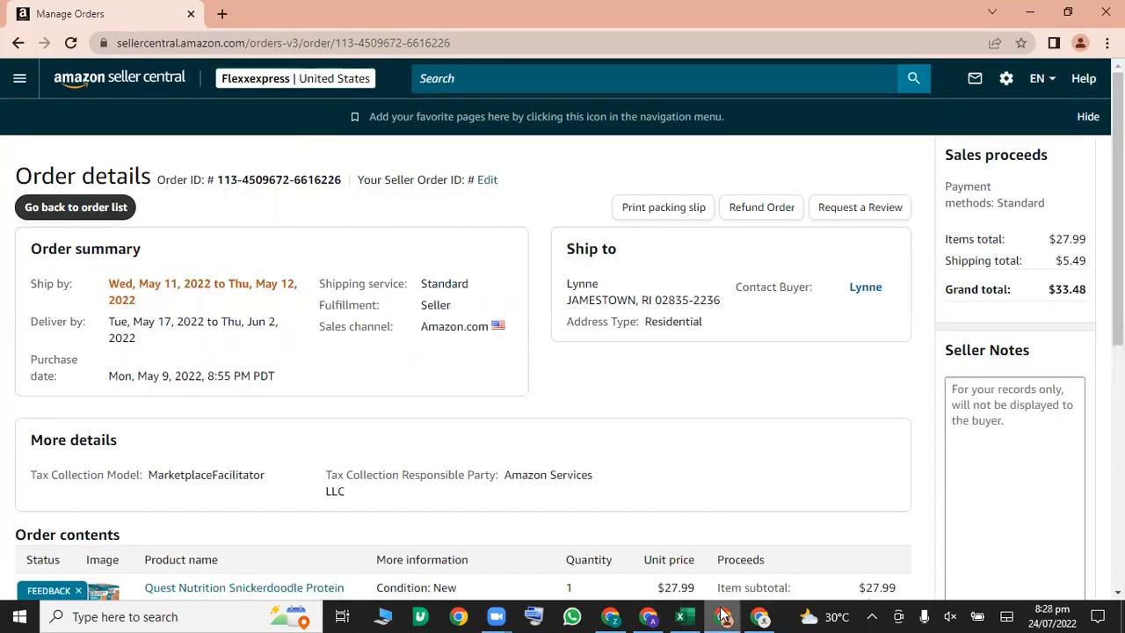
click(222, 14)
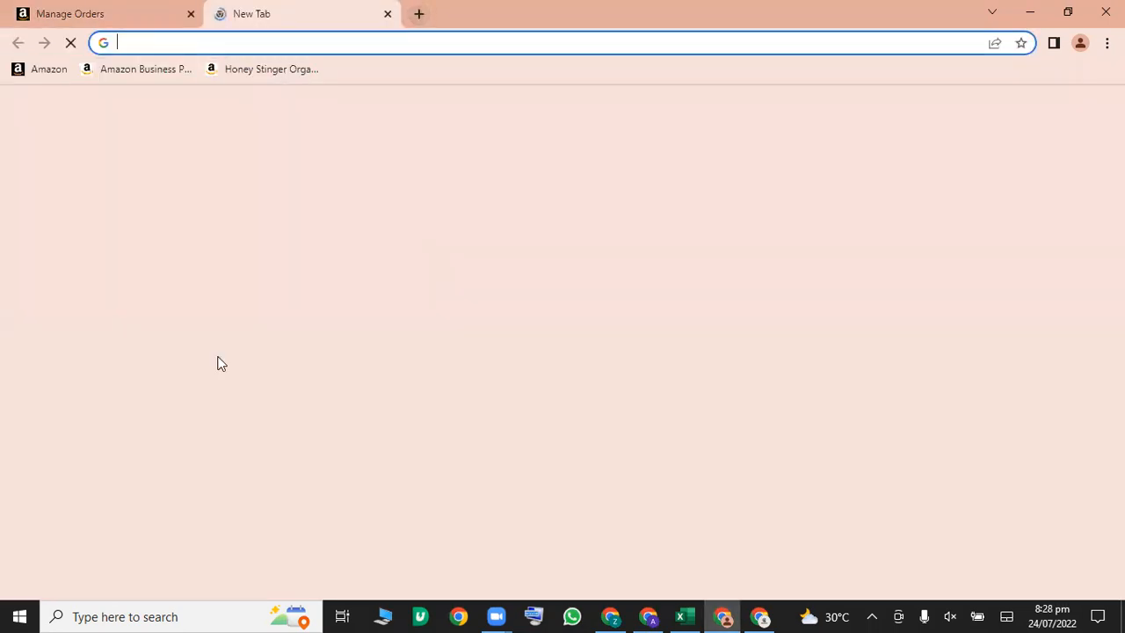
click(155, 76)
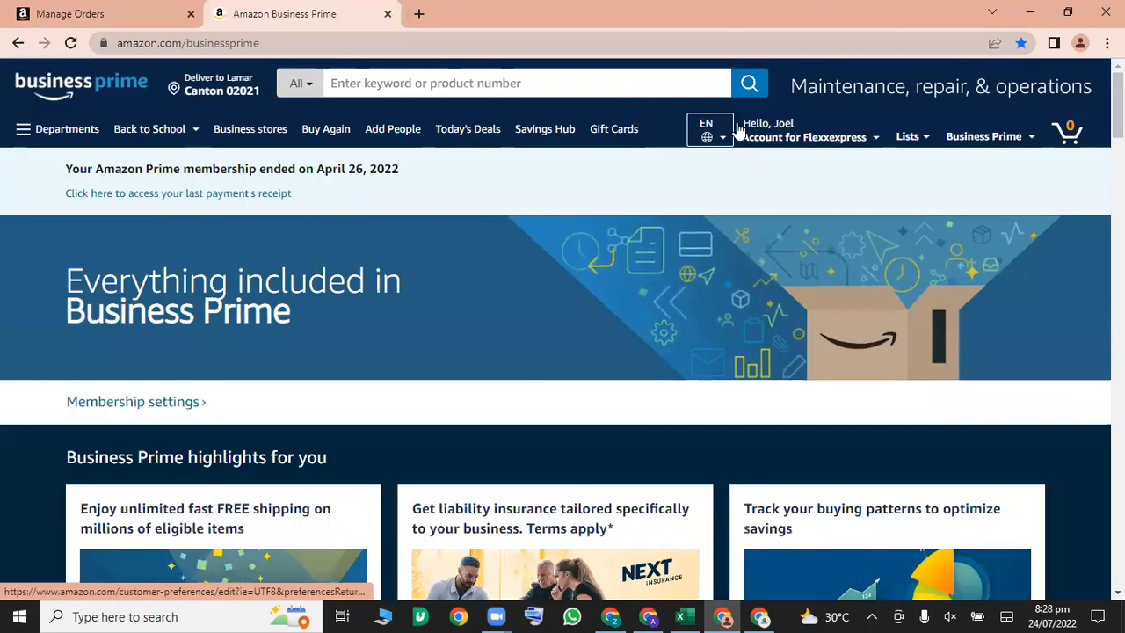
mouse_move(783, 132)
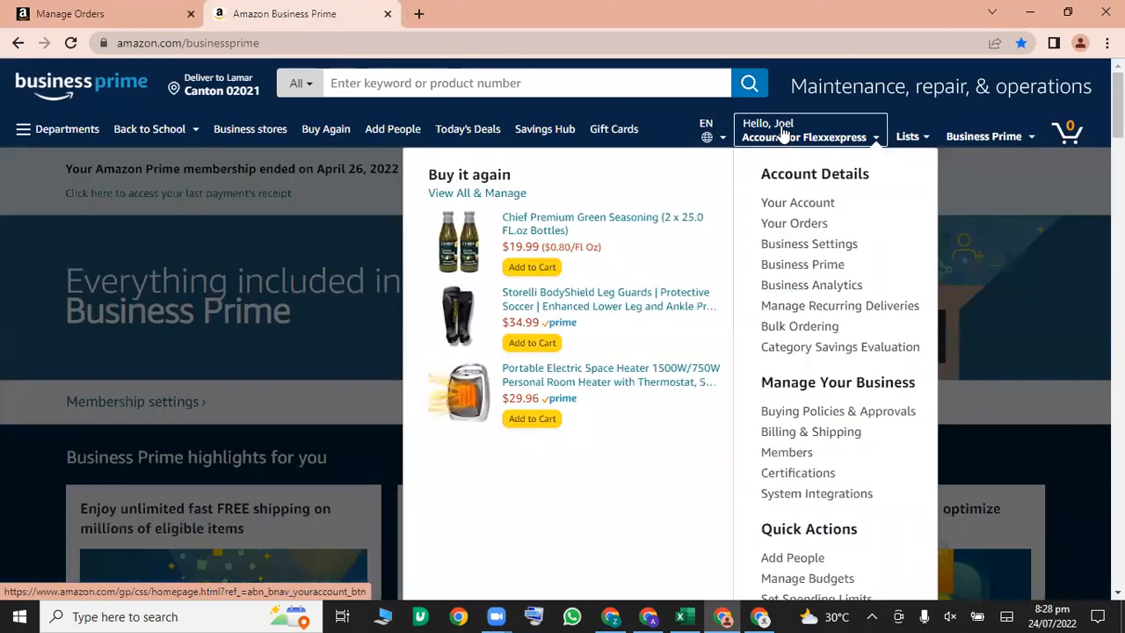
click(796, 225)
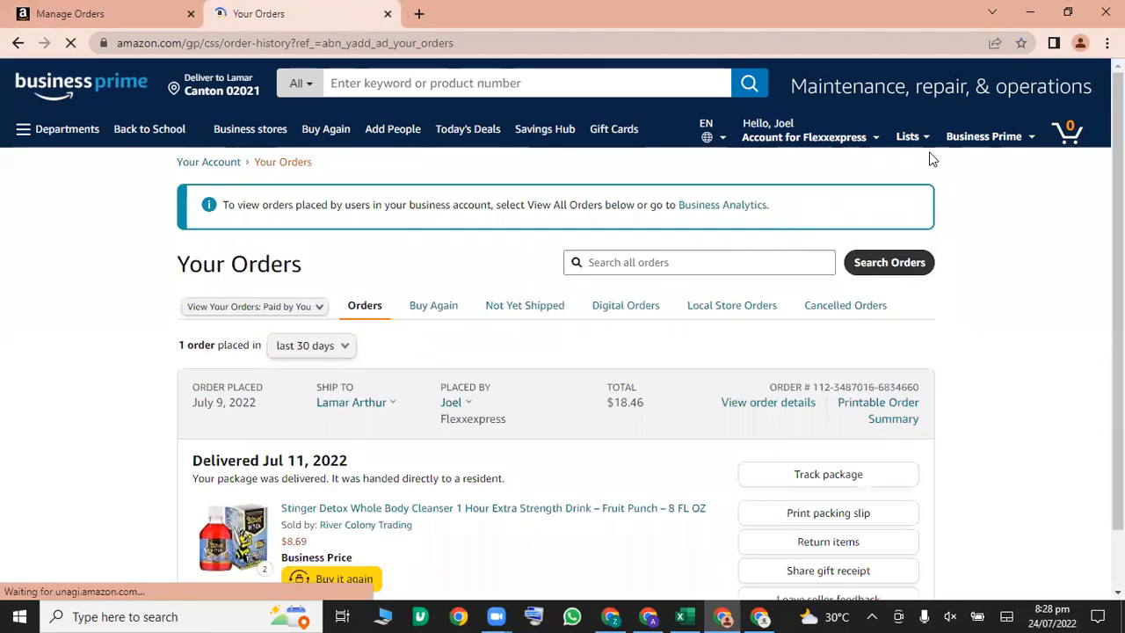
Step: Filter the Your Orders list to orders placed in the past 3 months
scroll(555, 352, down, 4)
scroll(556, 351, up, 3)
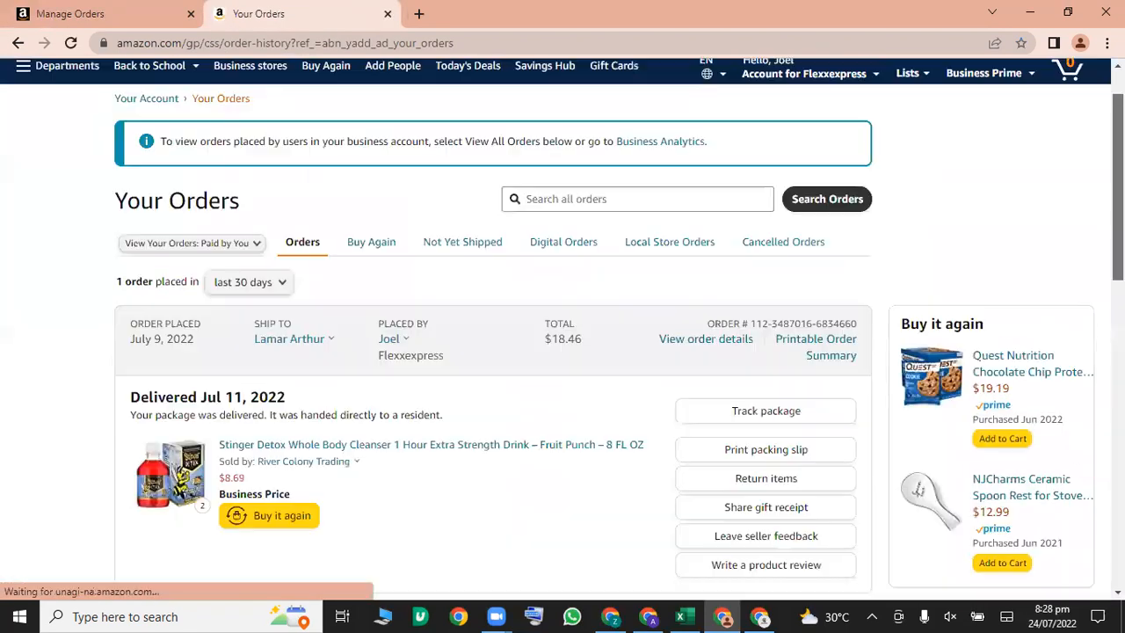
click(245, 287)
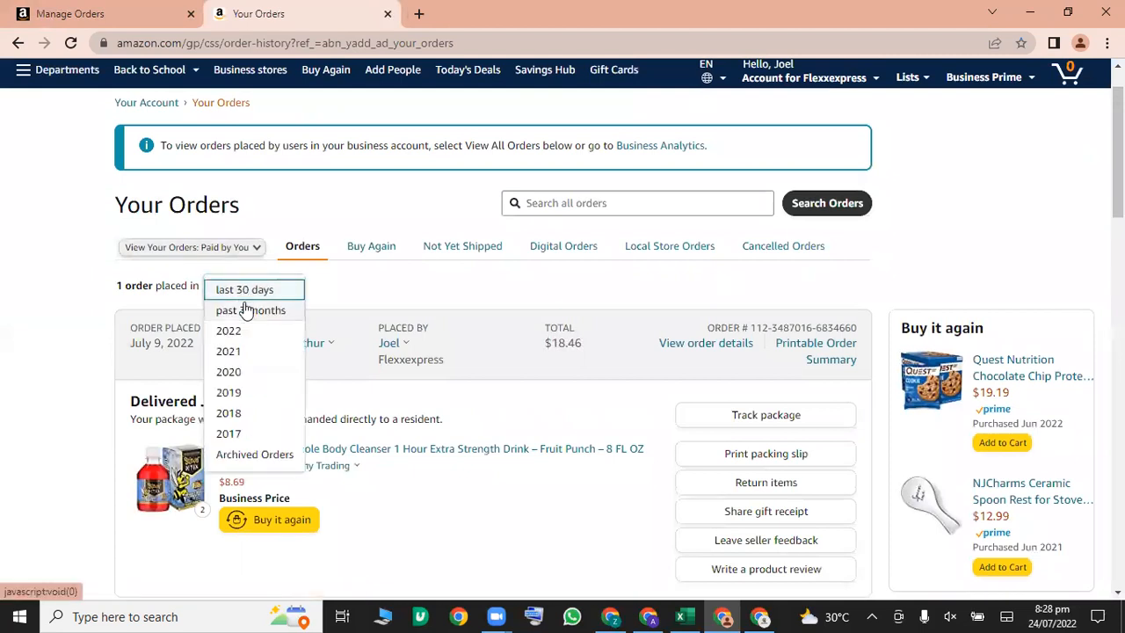
click(246, 312)
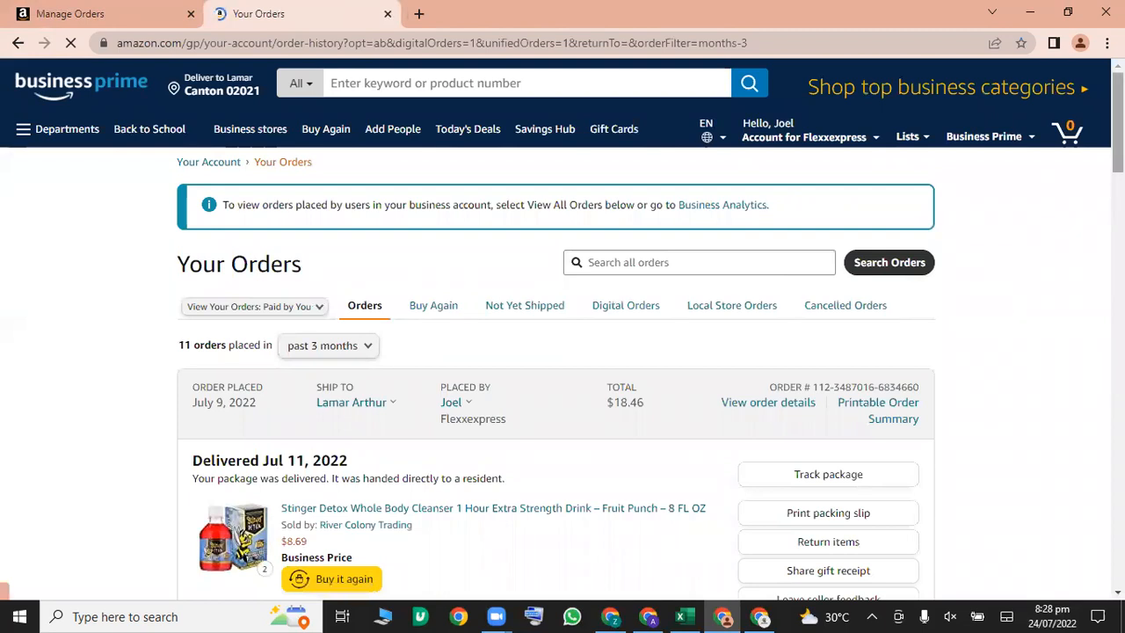
Step: Copy the order number of the Quest Nutrition Chocolate Chip Protein Cookie order placed June 9, 2022 with a $19.99 total
scroll(562, 352, down, 5)
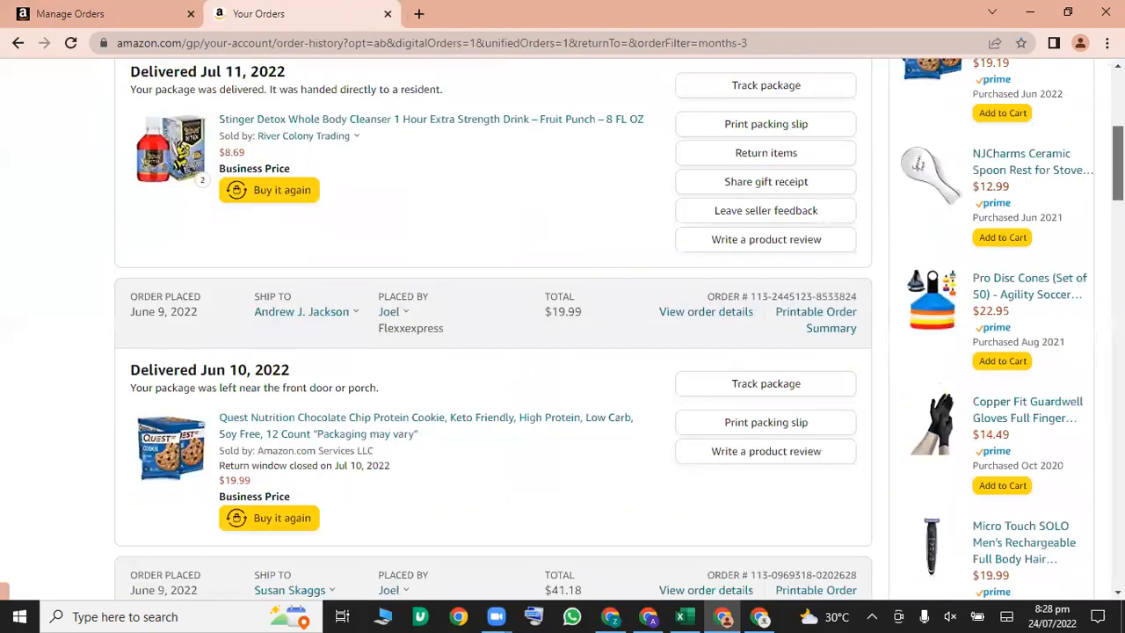
scroll(188, 290, down, 1)
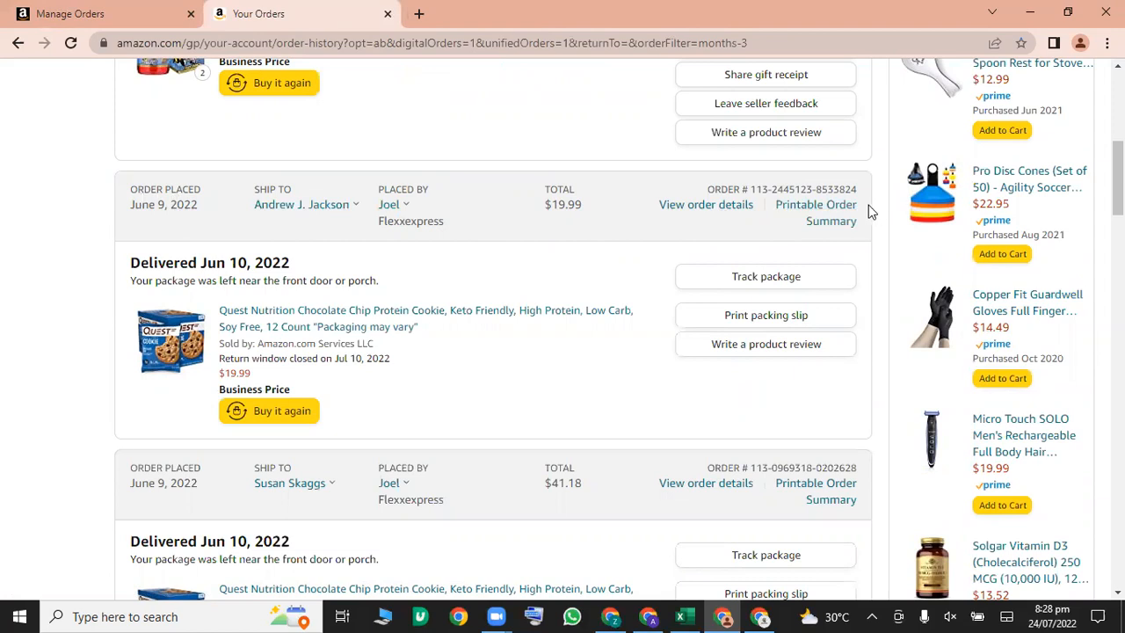
drag(859, 195, 752, 189)
key(ctrl+c)
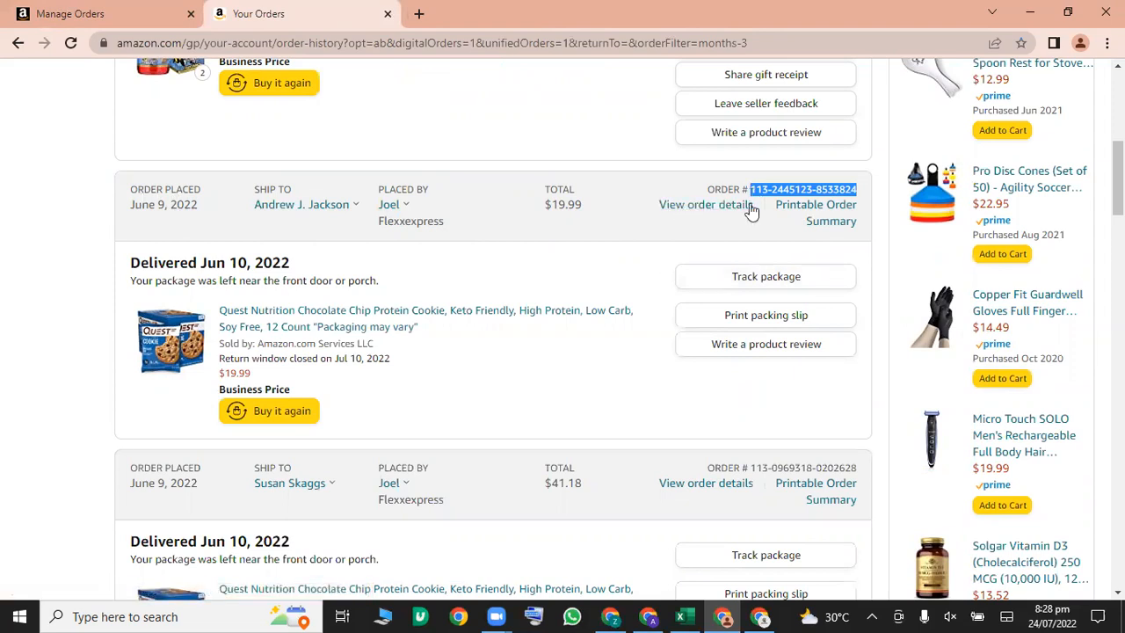
Step: Switch to the Excel workbook and paste the copied order number into cell C2 under Sourcing Order ID
click(690, 614)
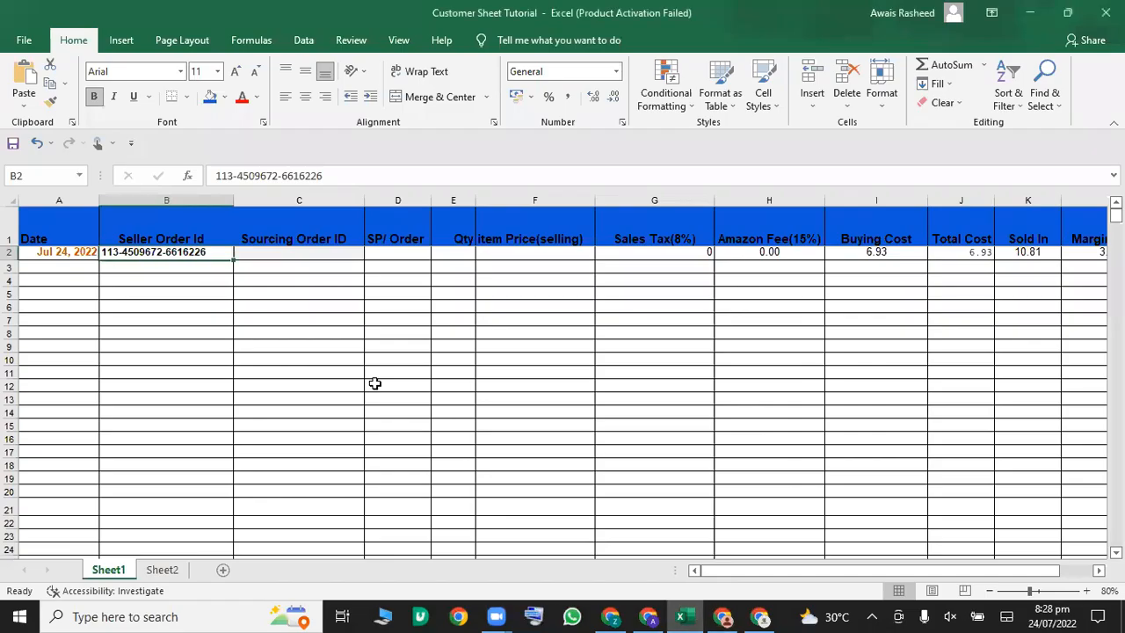
click(310, 253)
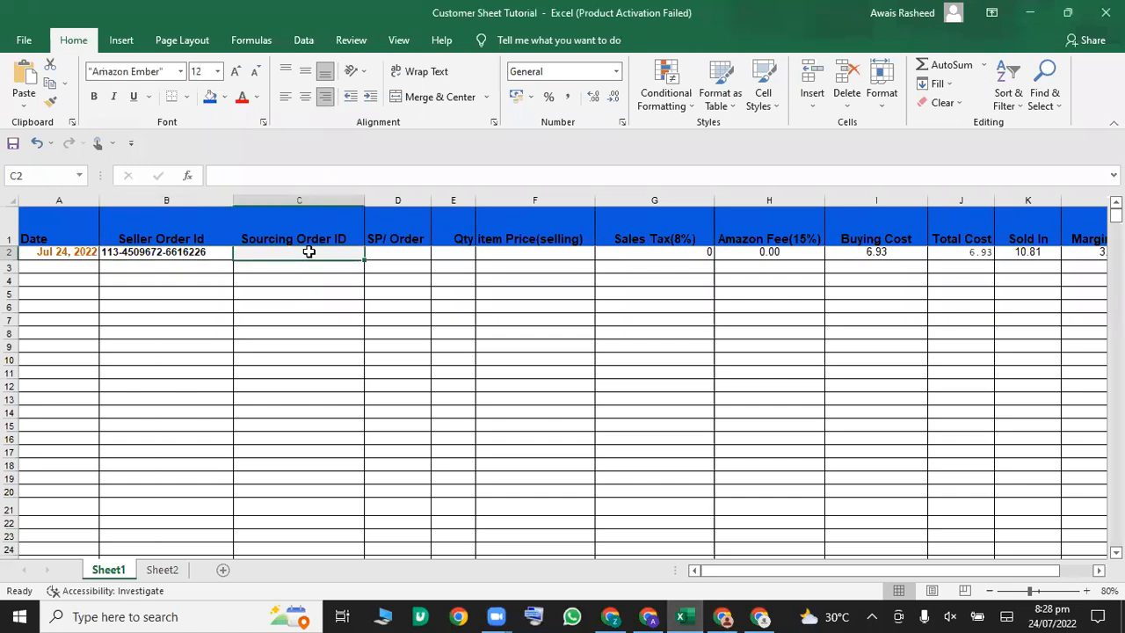
key(ctrl+v)
Step: Check the sourcing order's delivery status in Chrome and enter "done" in cell D2 under SP/ Order in Excel
click(412, 251)
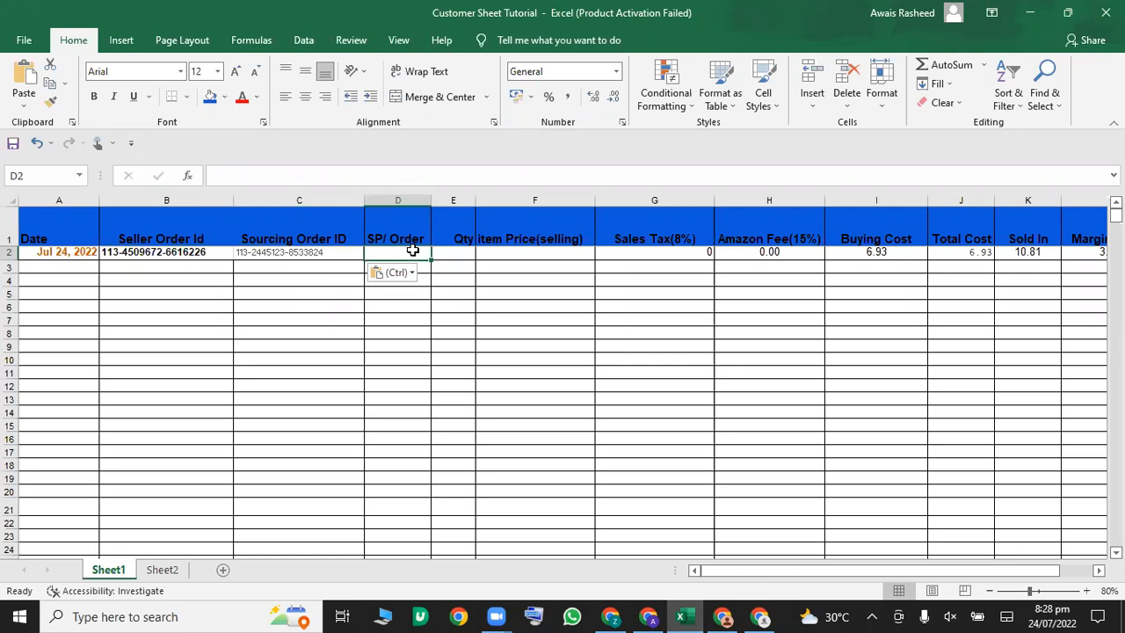
click(722, 616)
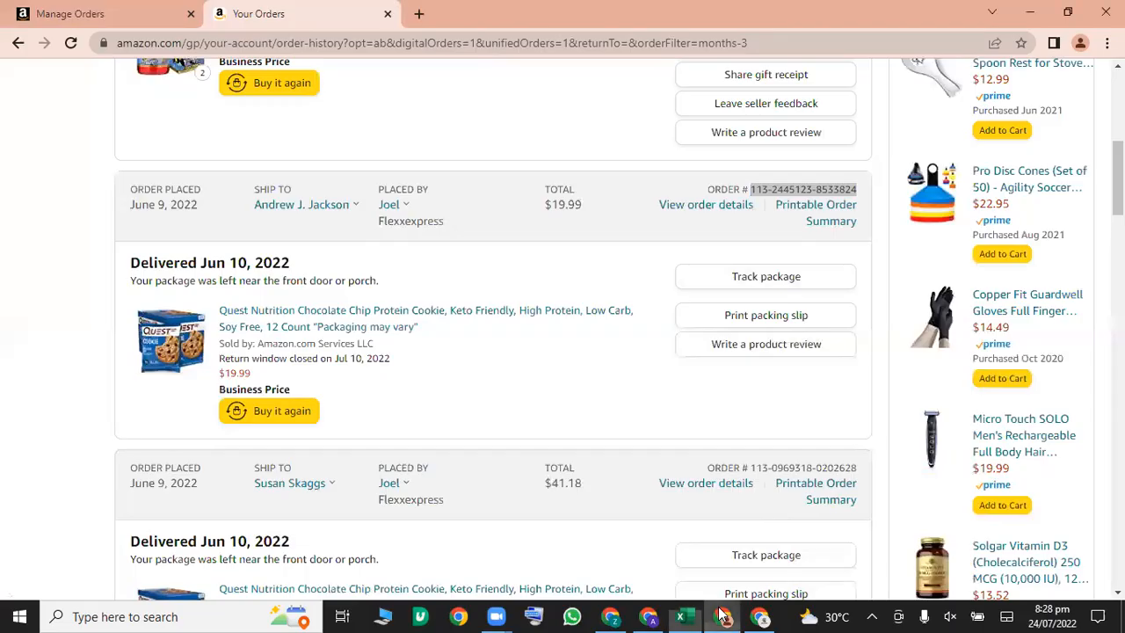
drag(128, 272, 300, 262)
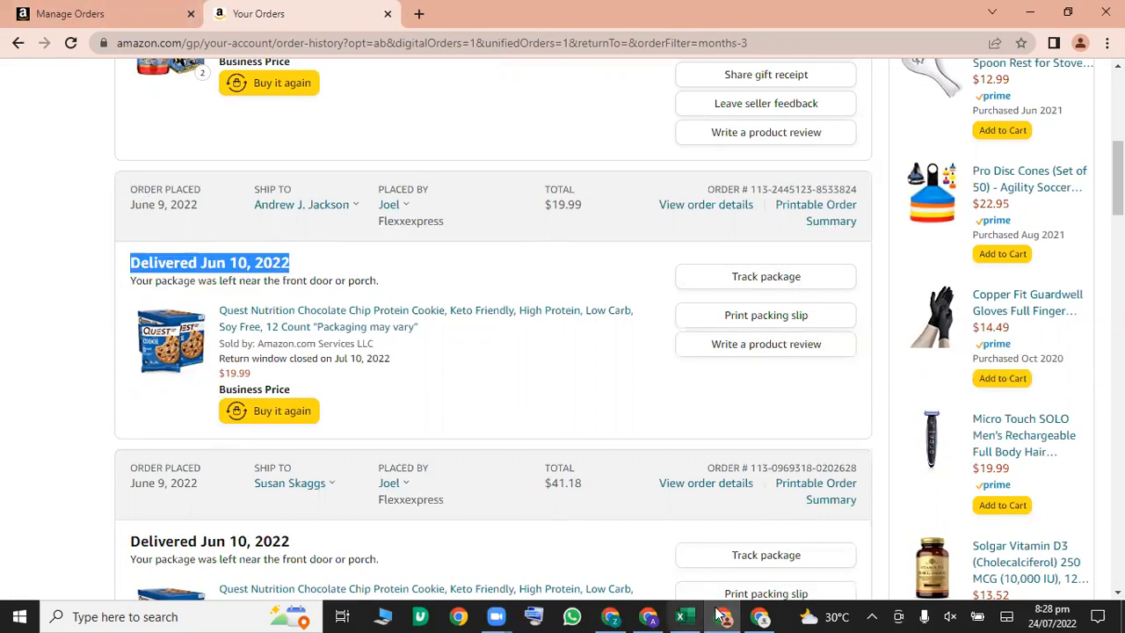
click(681, 616)
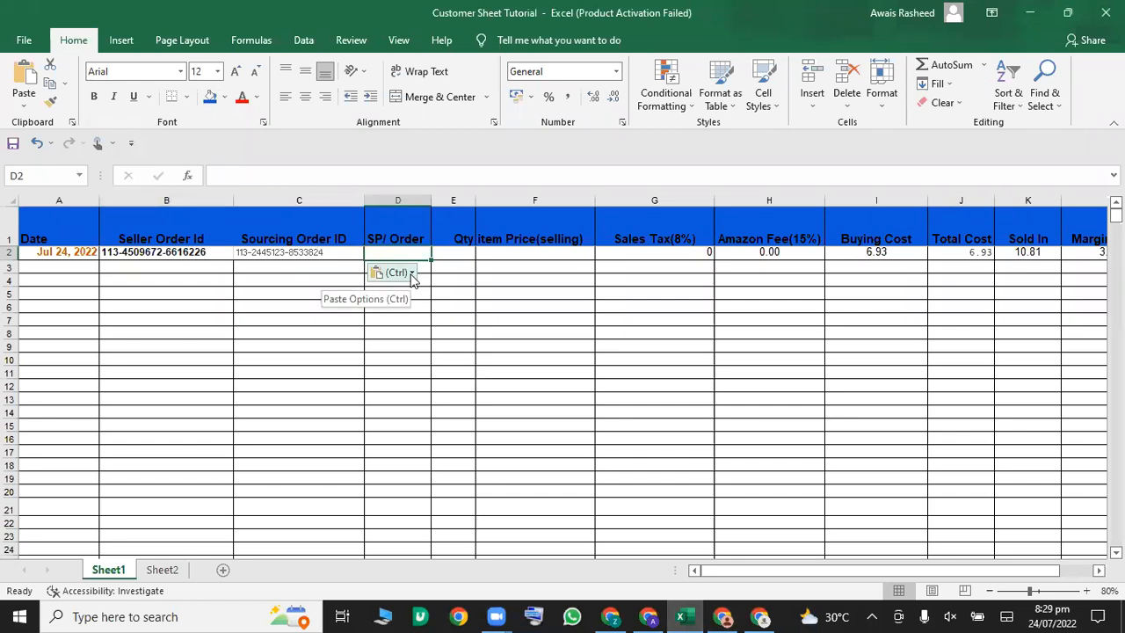
text(n)
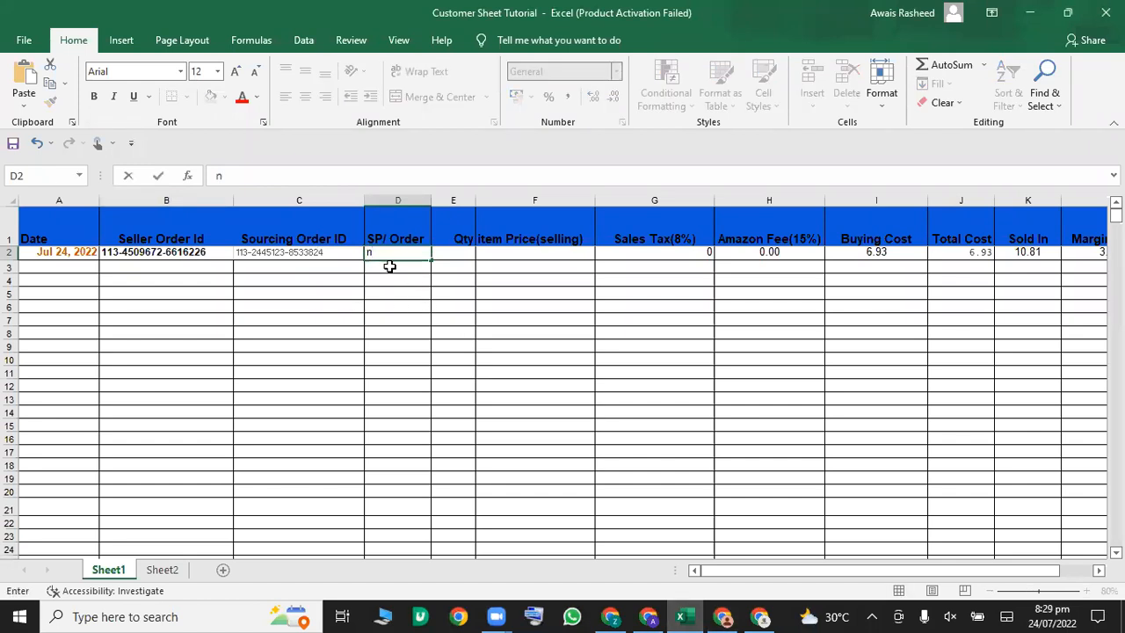
text(done)
Step: Enter 1 in cell E2 under Qty and check it against the quantity on the Seller Central order details page
click(442, 254)
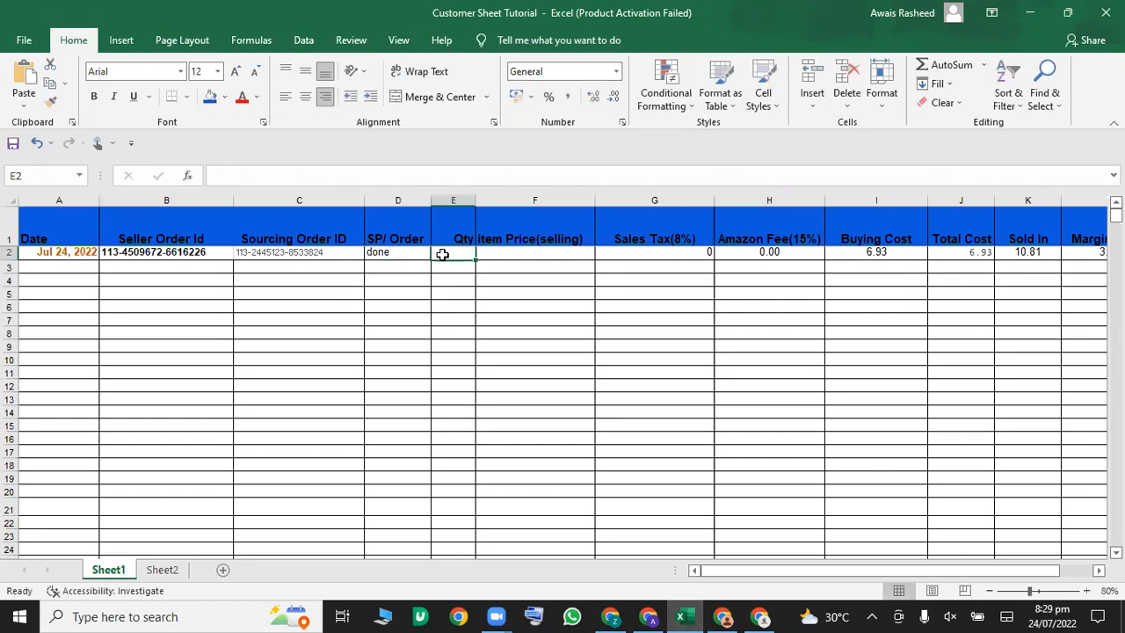
text(1)
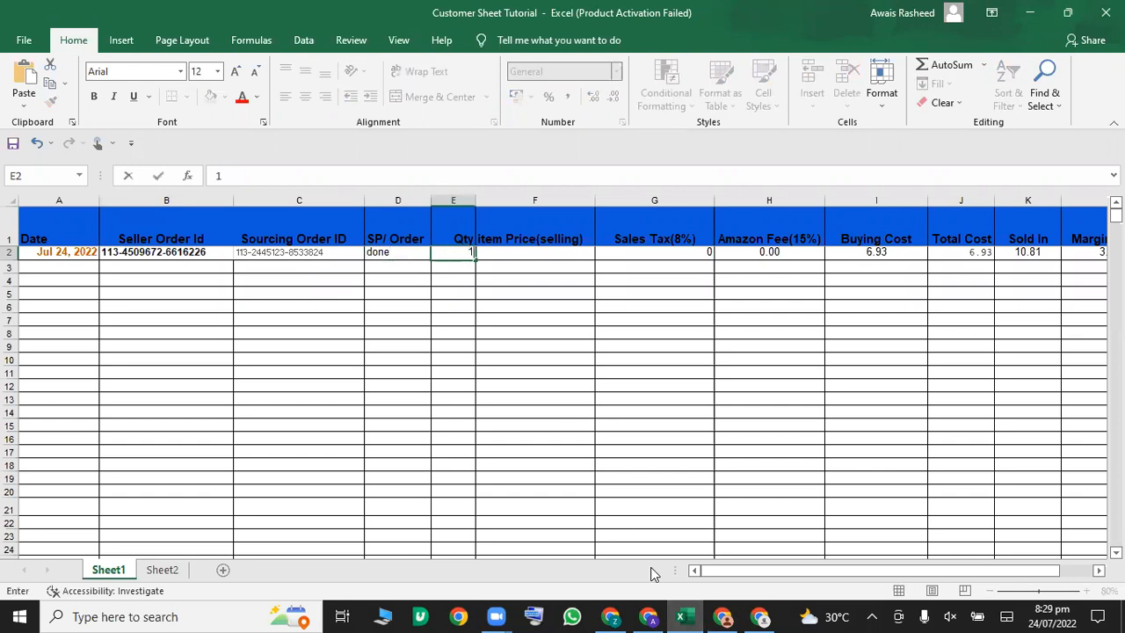
click(723, 616)
click(24, 12)
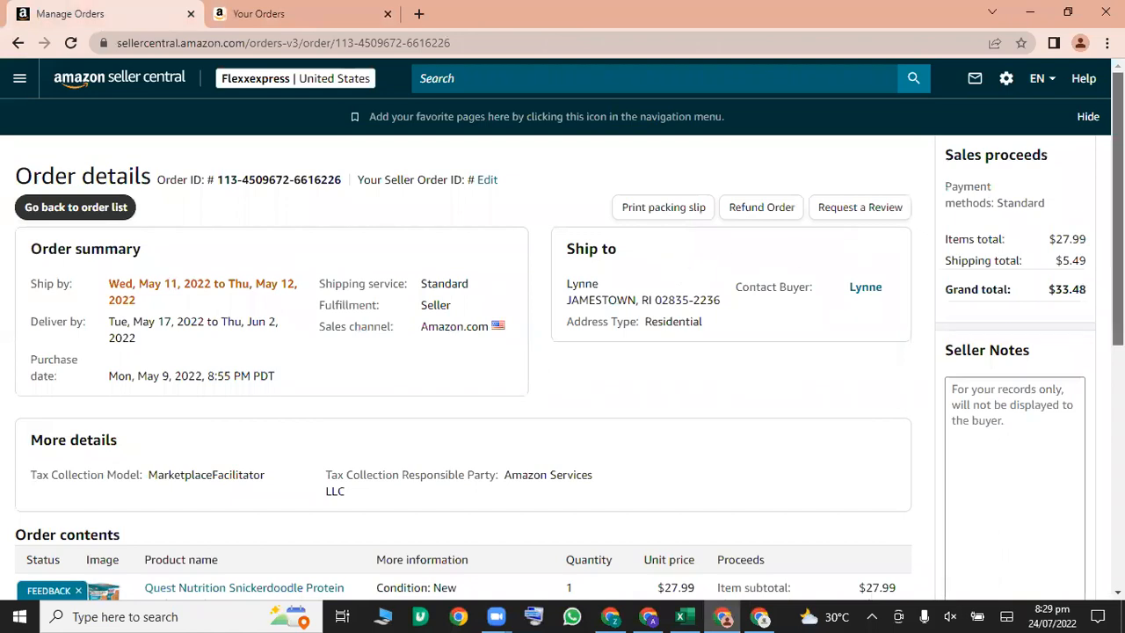
scroll(1117, 263, down, 2)
double_click(569, 393)
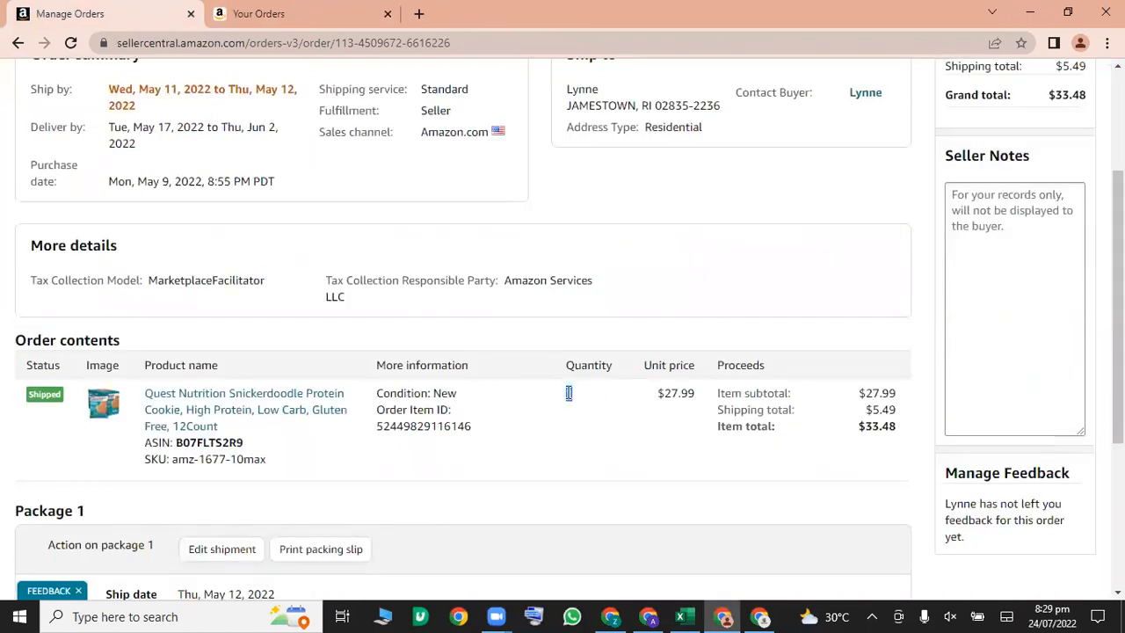
drag(569, 393, 543, 395)
click(583, 396)
click(674, 613)
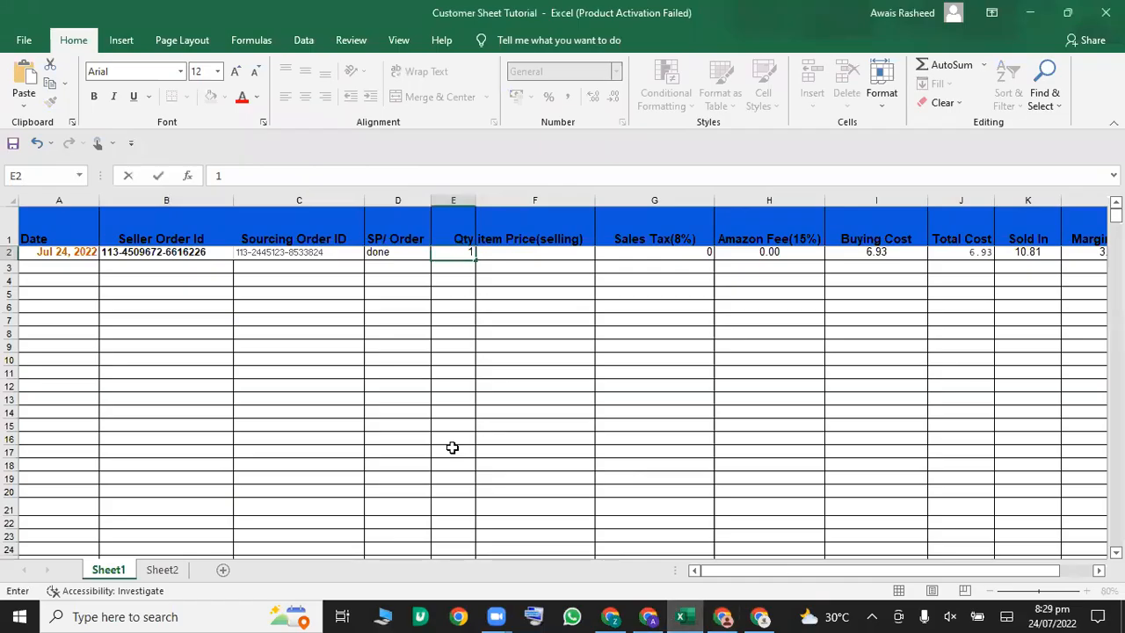
Step: Select cell F2 under item Price(selling), switch to the Seller Central order details in Chrome and copy the items total amount of 27.99
click(553, 254)
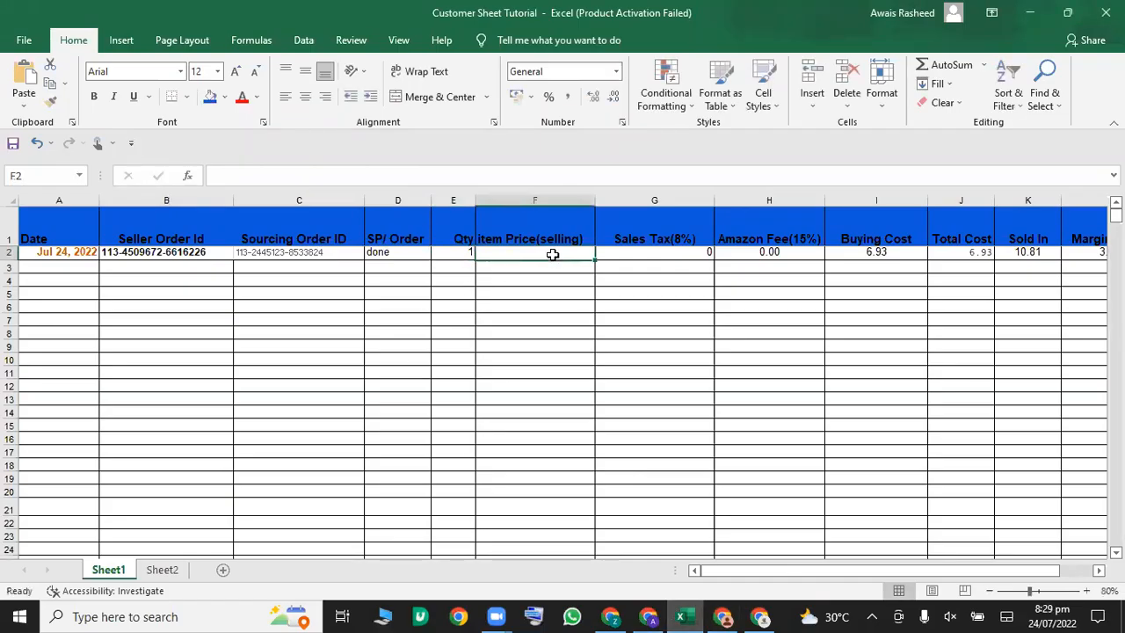
click(710, 611)
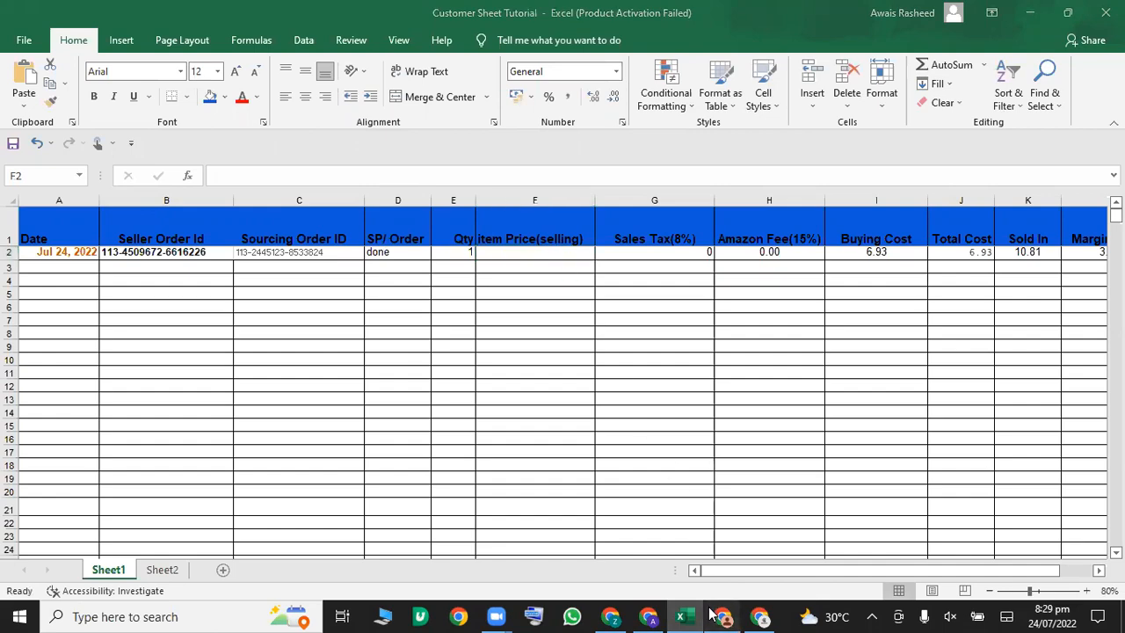
drag(1118, 281, 1118, 180)
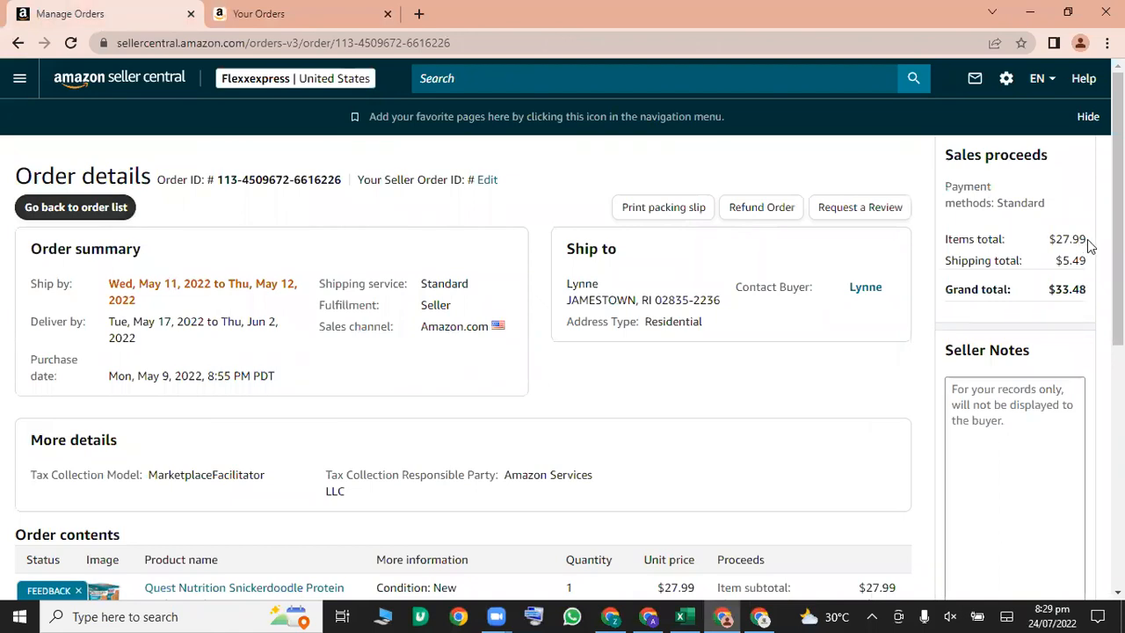
drag(1090, 246, 1060, 238)
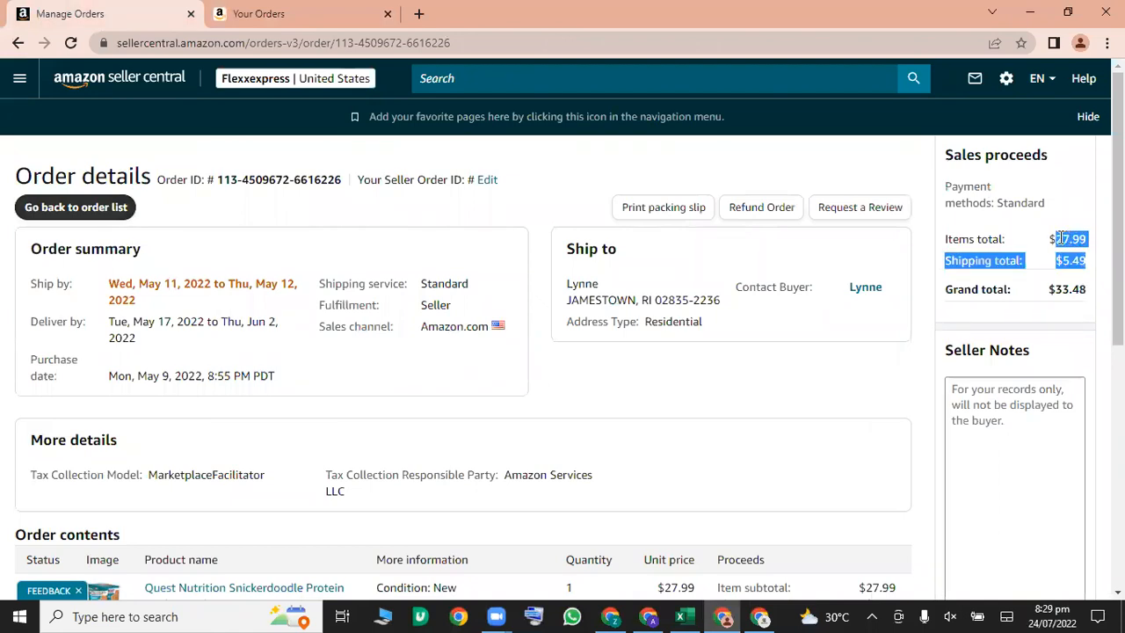
click(1016, 245)
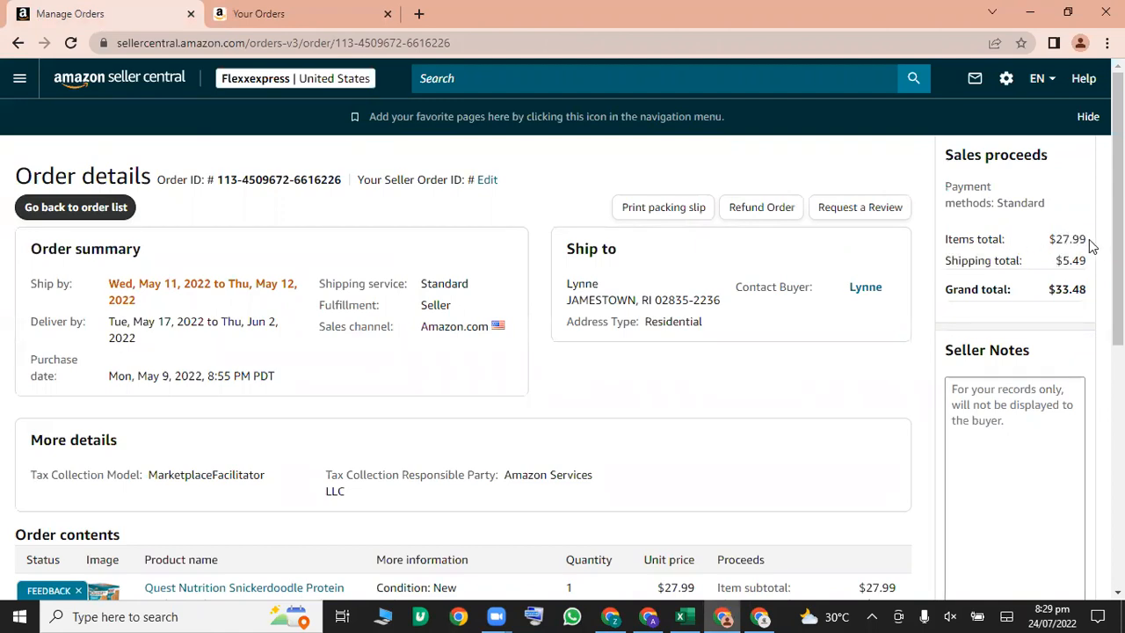
mouse_move(1089, 245)
mouse_down()
mouse_move(1064, 239)
mouse_move(1086, 233)
mouse_up()
key(ctrl+c)
click(1059, 240)
Step: Return to the Excel workbook, paste the copied 27.99 into cell F2 and check the Sales Tax(8%) formula in cell G2
click(684, 617)
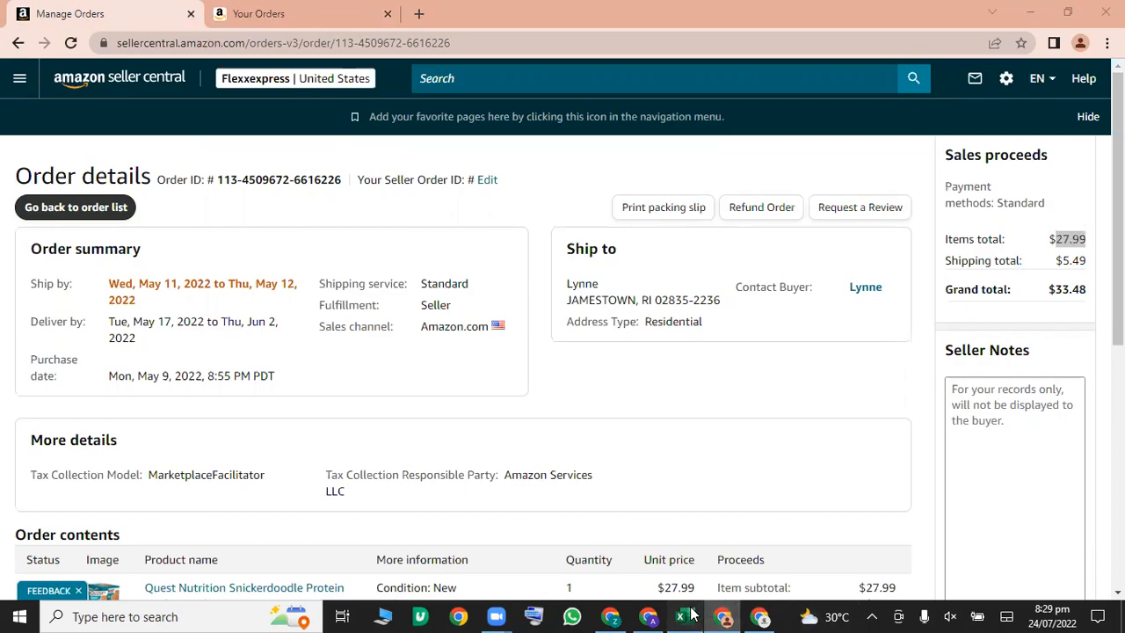
key(ctrl+v)
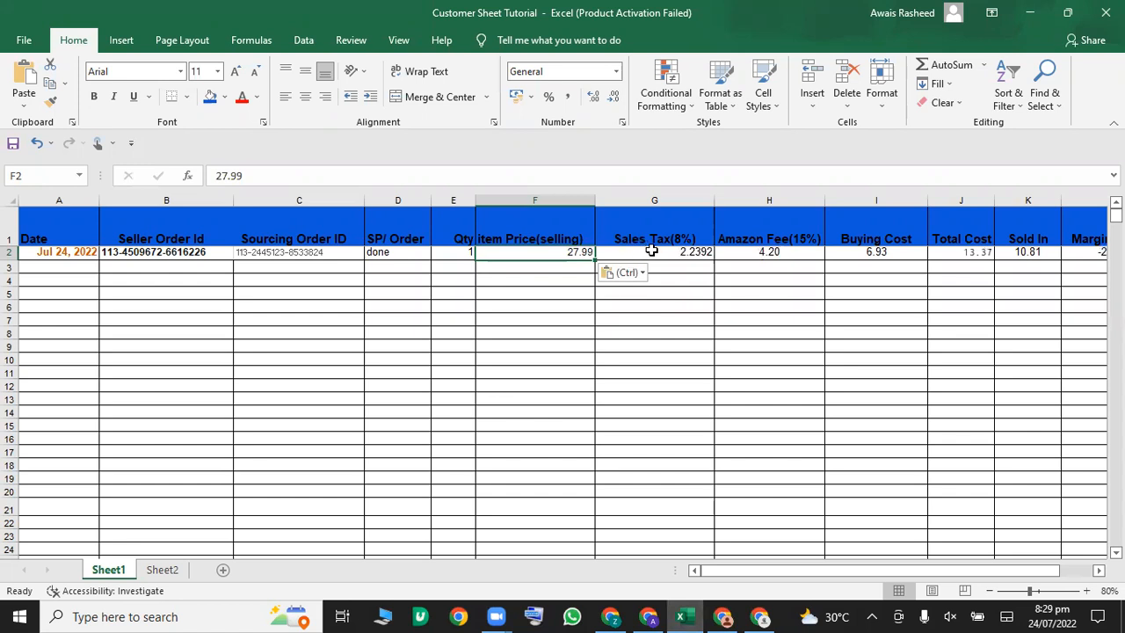
click(647, 254)
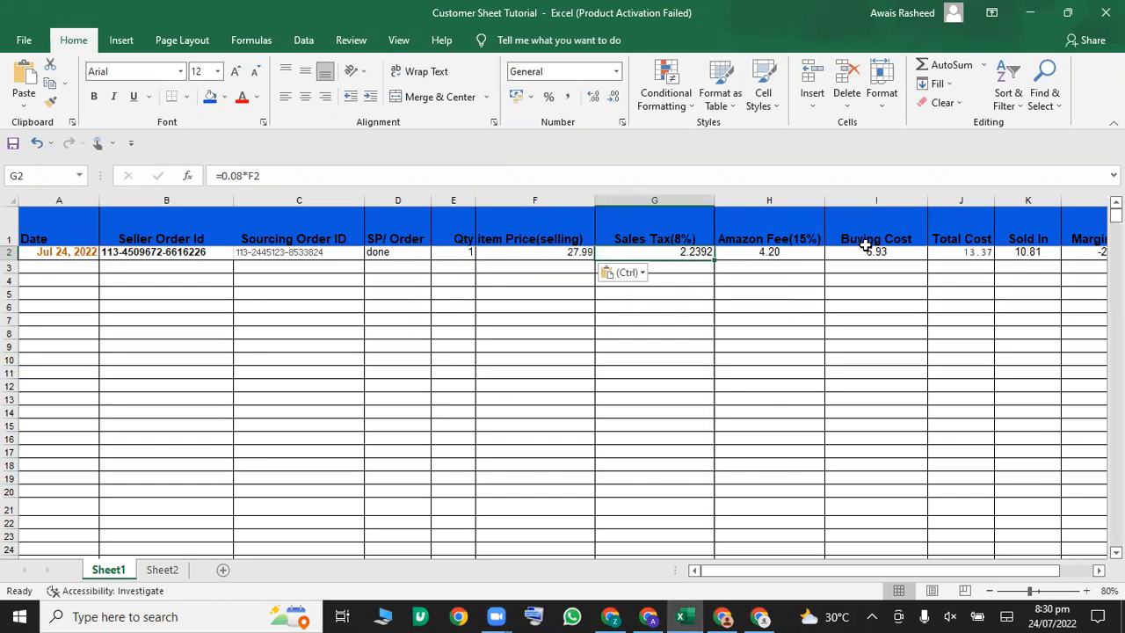
Step: Look up the Quest chocolate chip cookie order's price on Amazon and set Buying Cost in cell I2 of the Excel sheet to 19.99
click(902, 250)
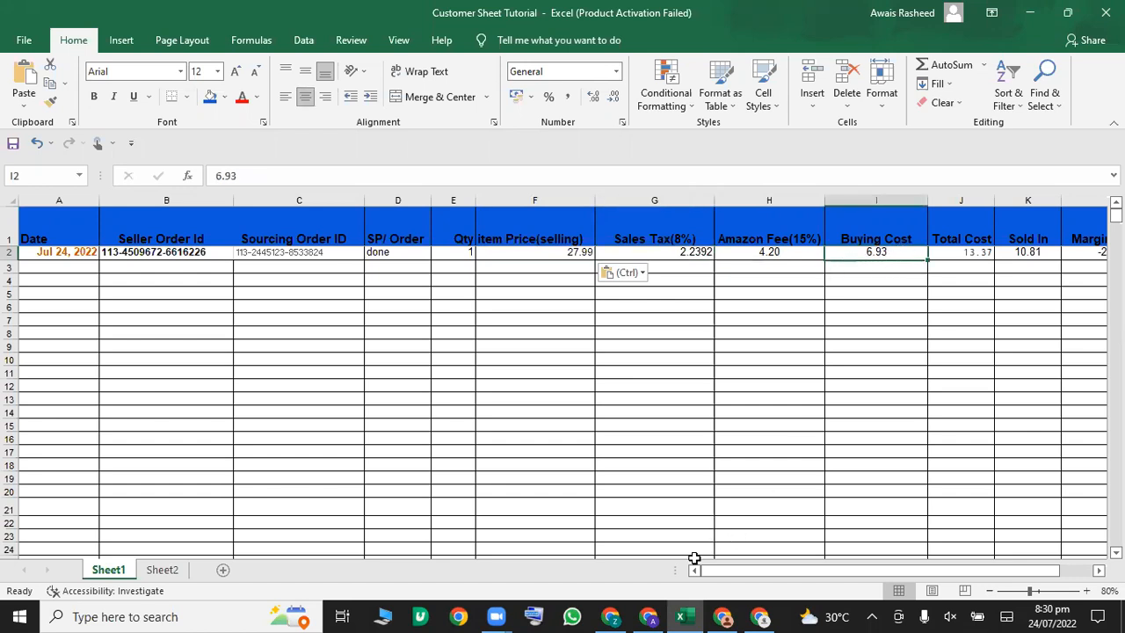
click(723, 616)
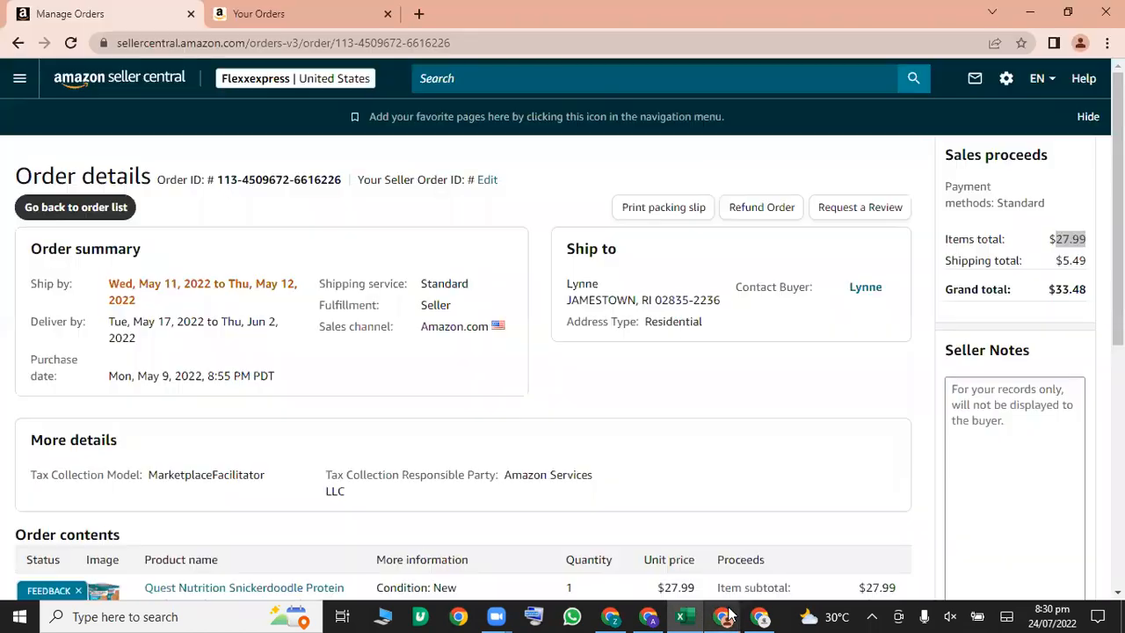
click(290, 10)
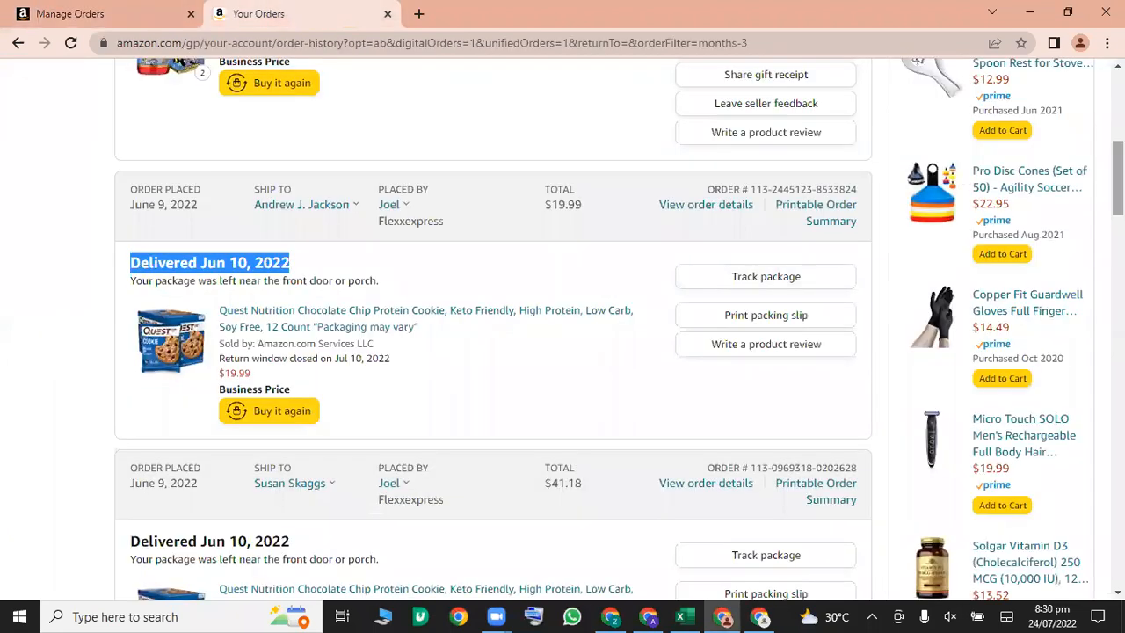
scroll(579, 130, down, 1)
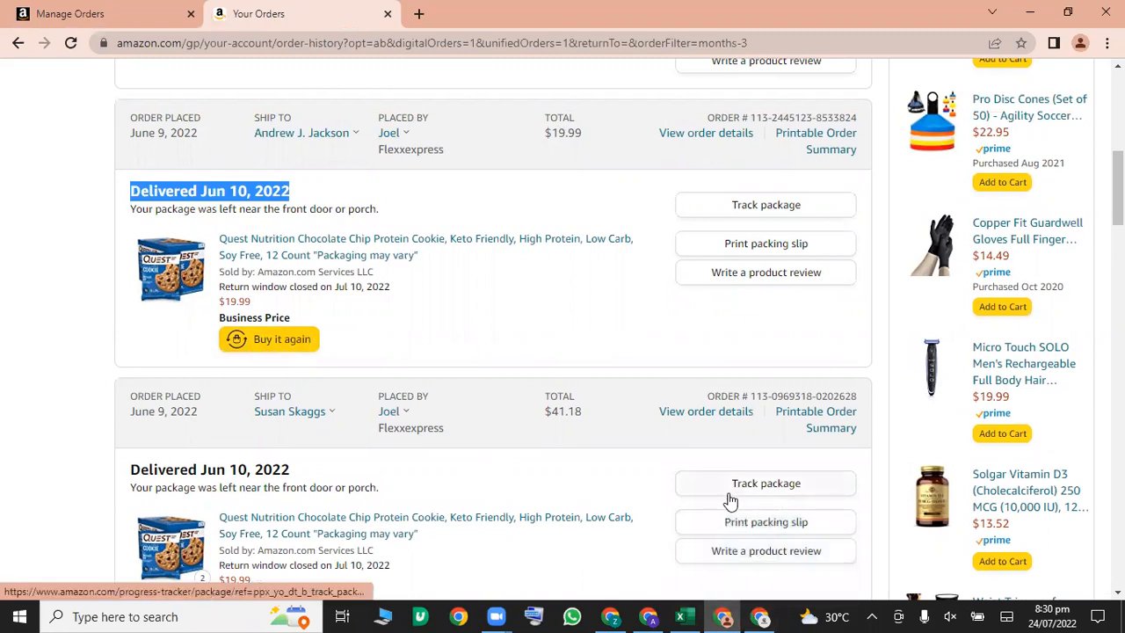
click(679, 617)
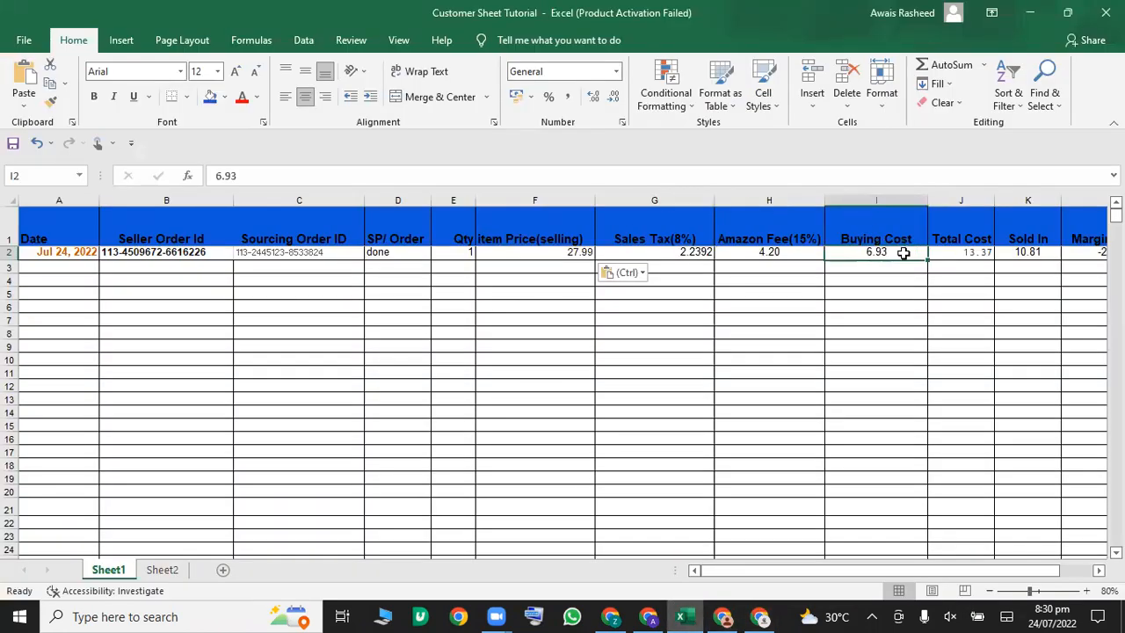
text(19)
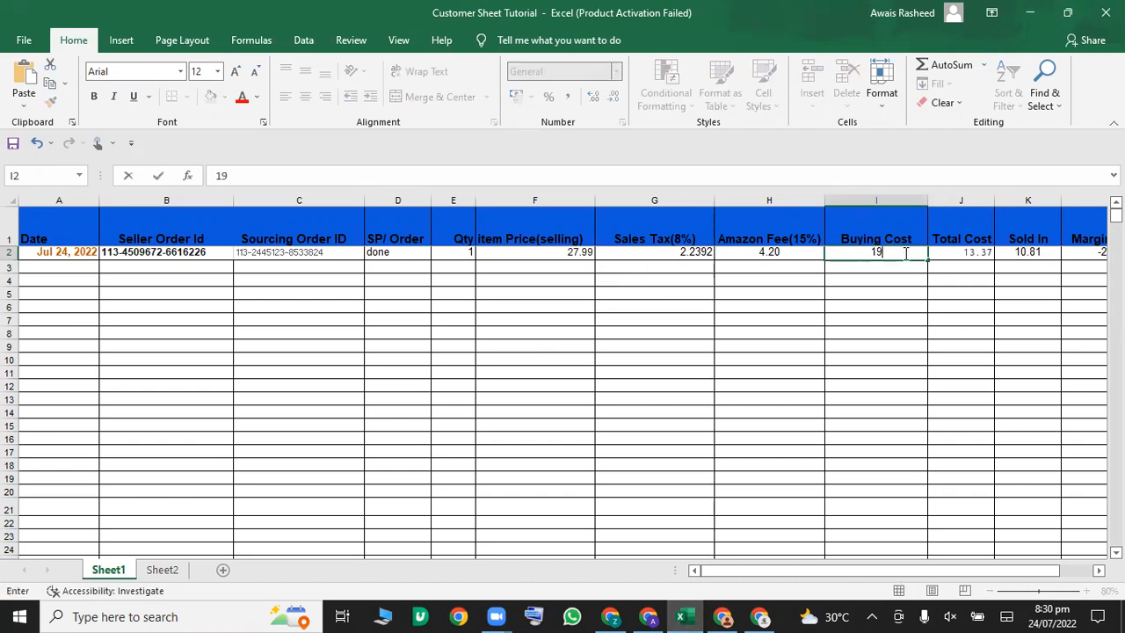
text(.99)
key(Return)
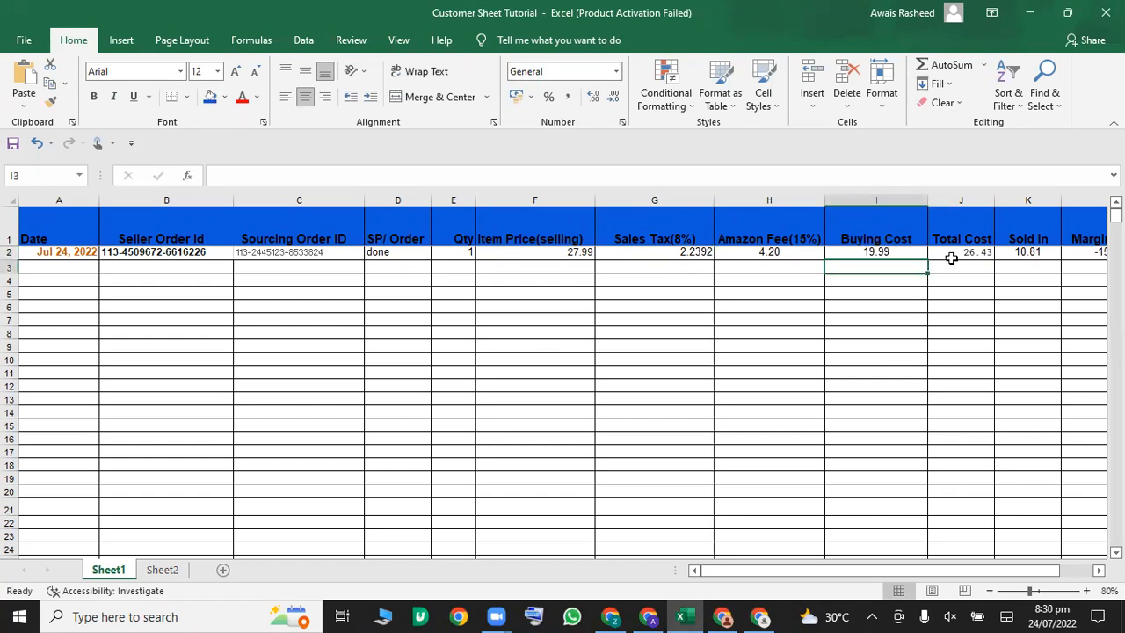
Step: Copy the grand total of 33.48 from the Seller Central order details and paste it into Excel cell K2 under Sold In
click(1015, 252)
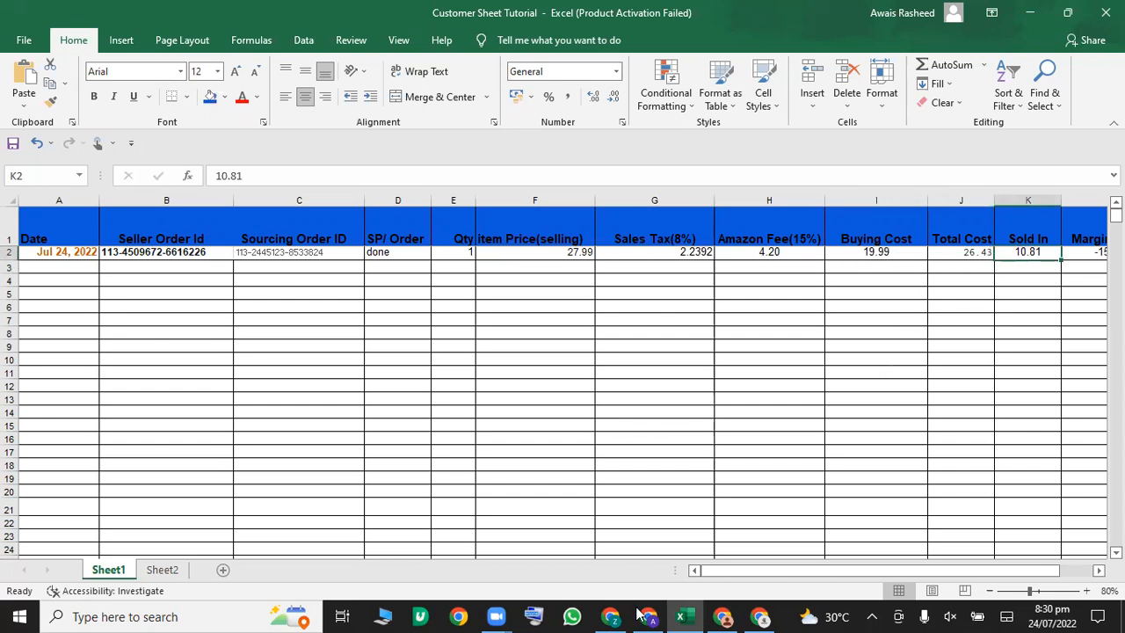
mouse_move(760, 616)
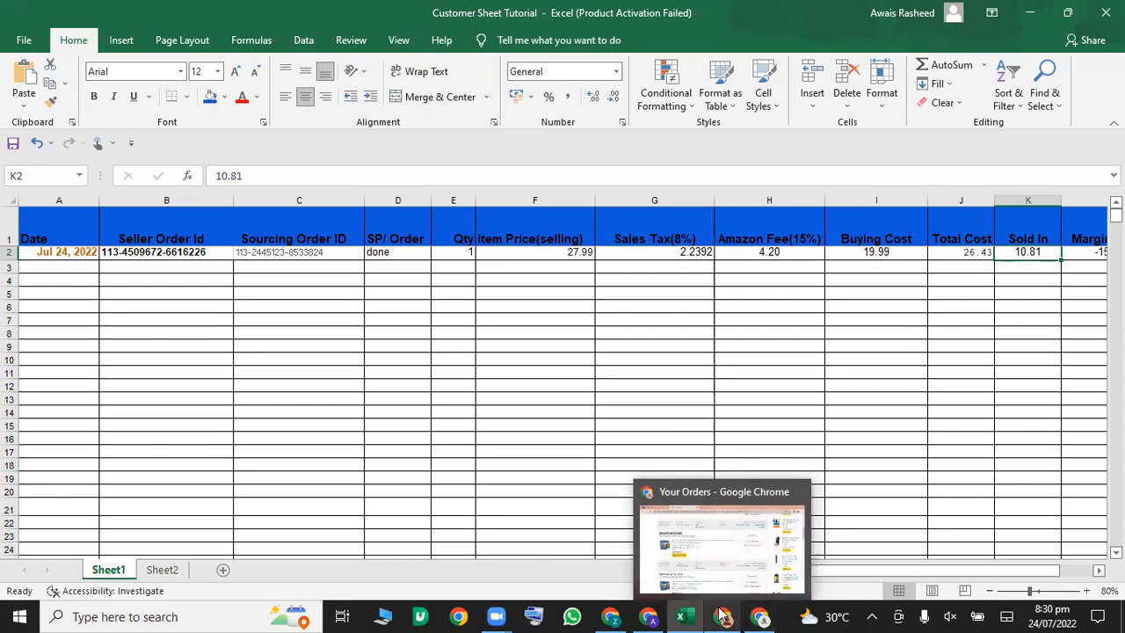
click(724, 616)
click(75, 11)
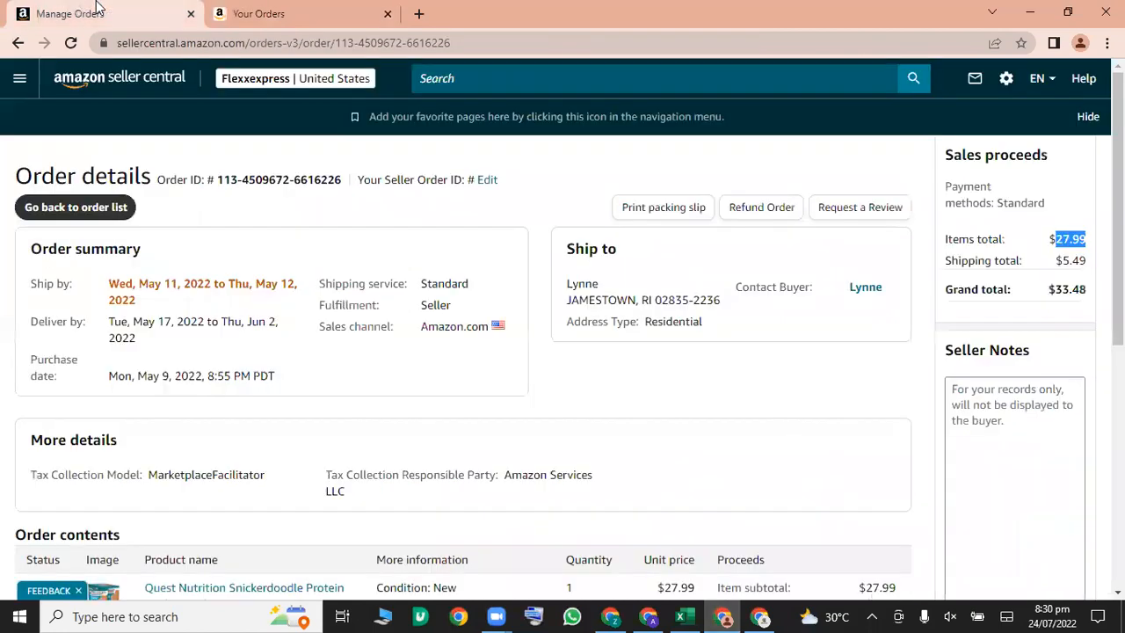
double_click(1069, 289)
key(ctrl+c)
click(681, 615)
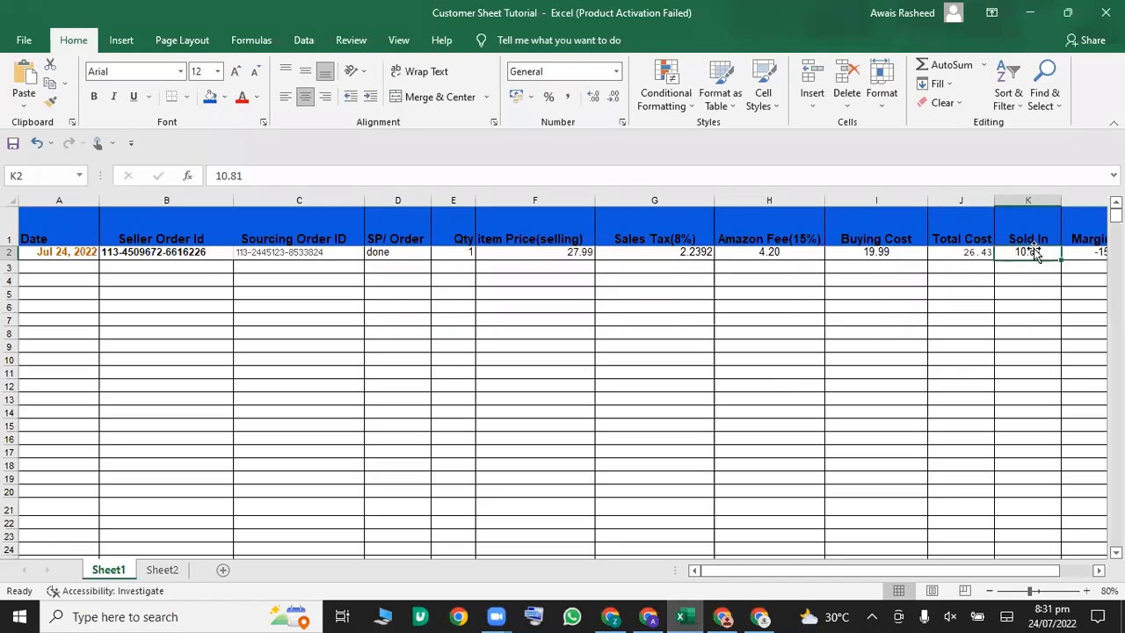
key(ctrl+v)
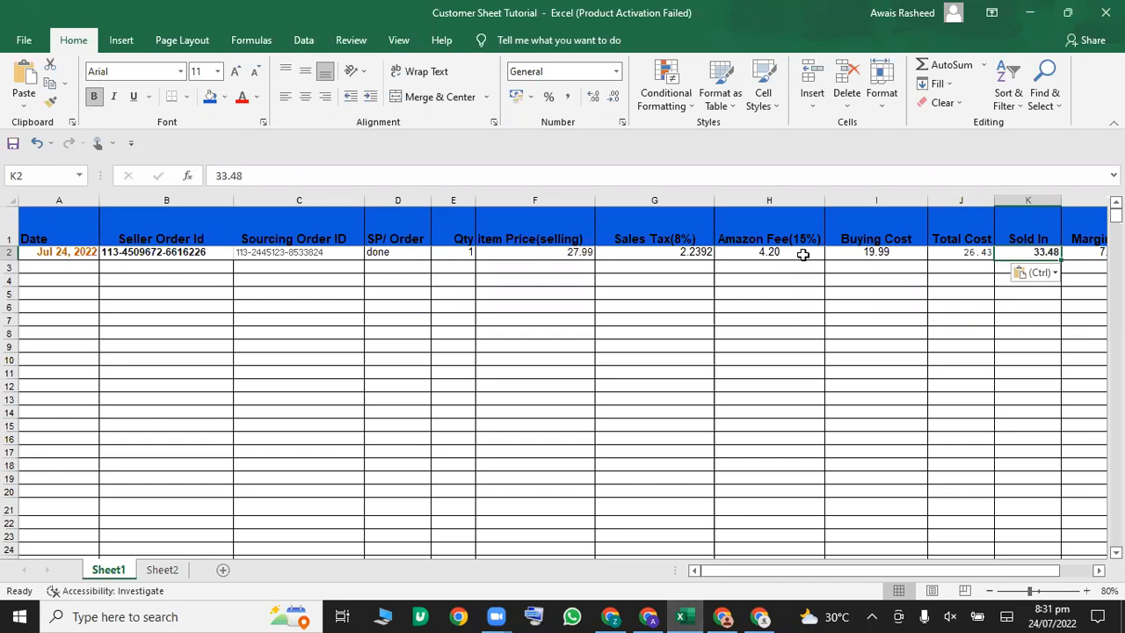
Step: Check the Amazon Fee formula in H2, then clear the Sales Tax(8%) formula in cell G2 and re-enter it as =0.08*F2
click(773, 252)
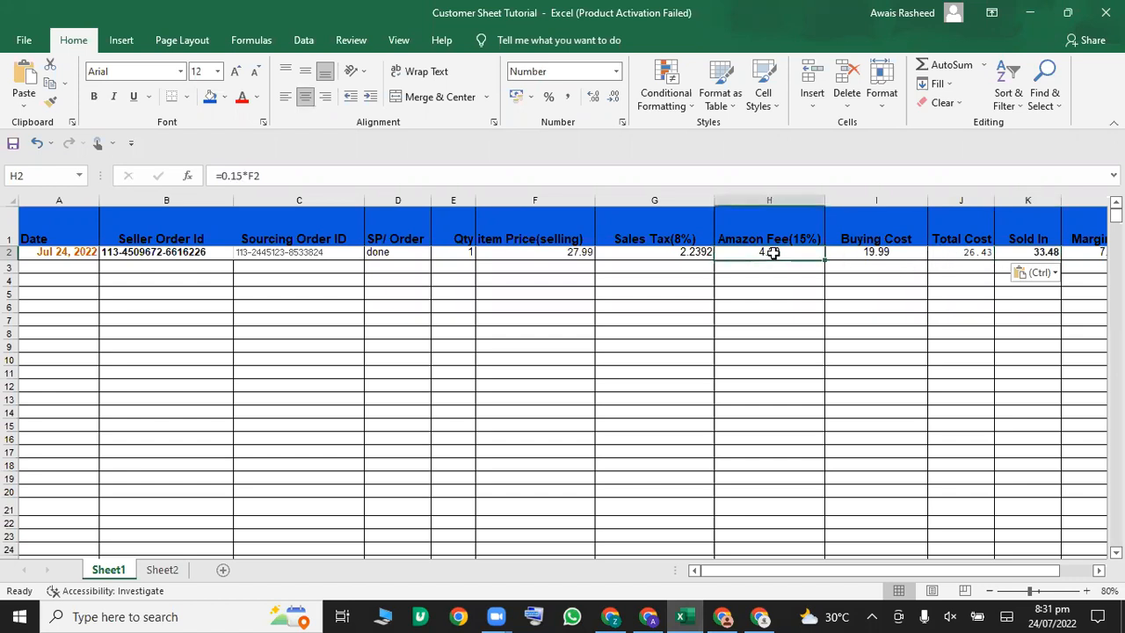
click(653, 253)
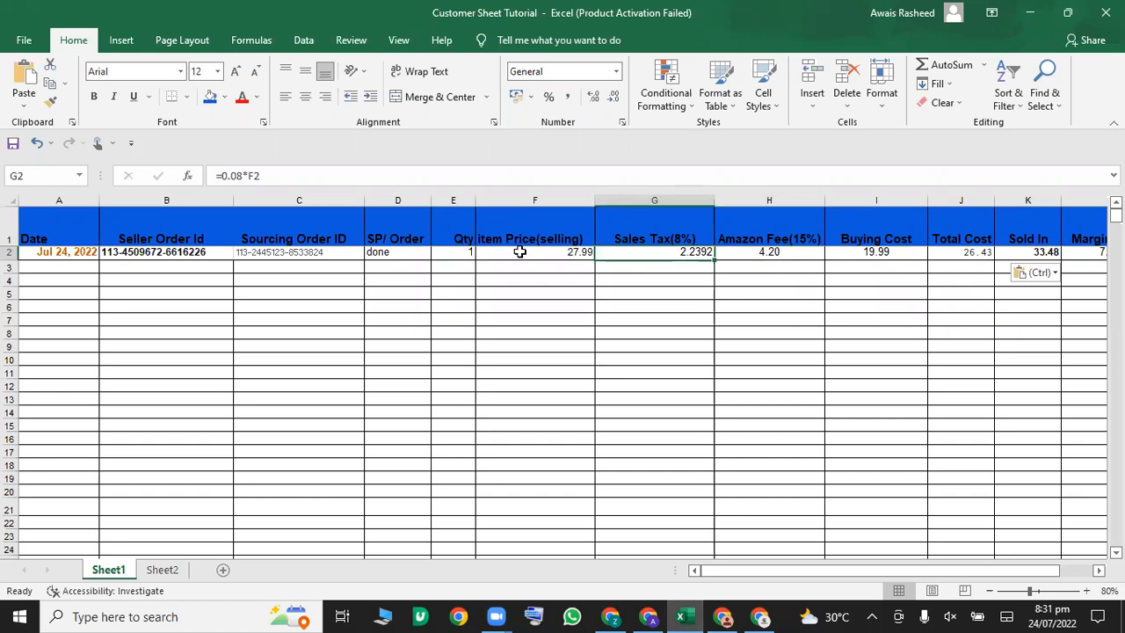
click(654, 272)
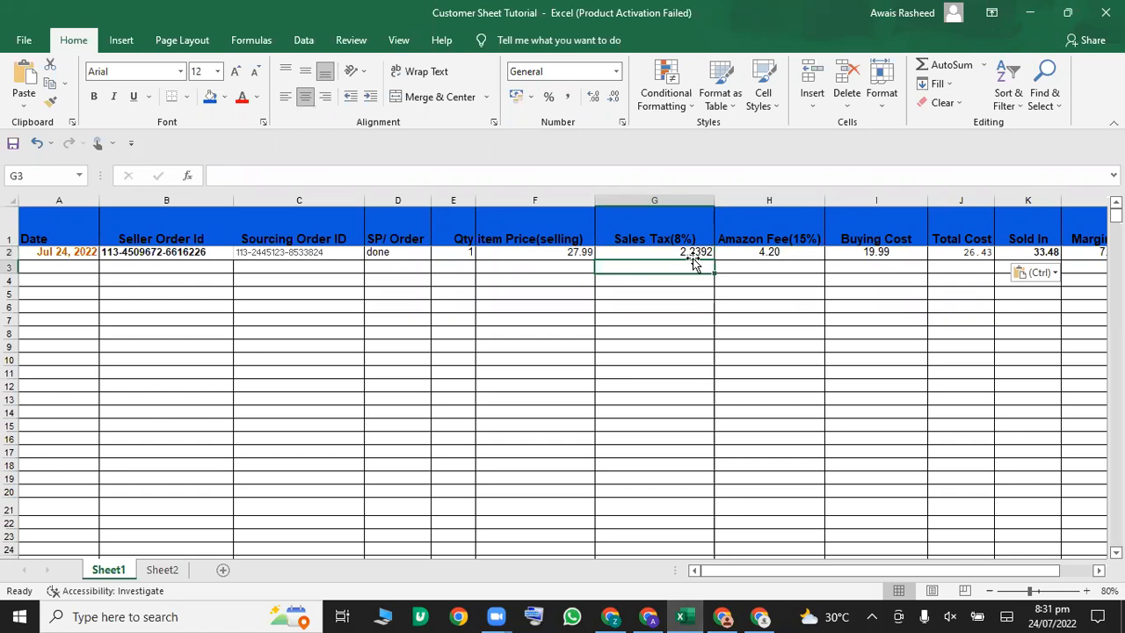
click(692, 251)
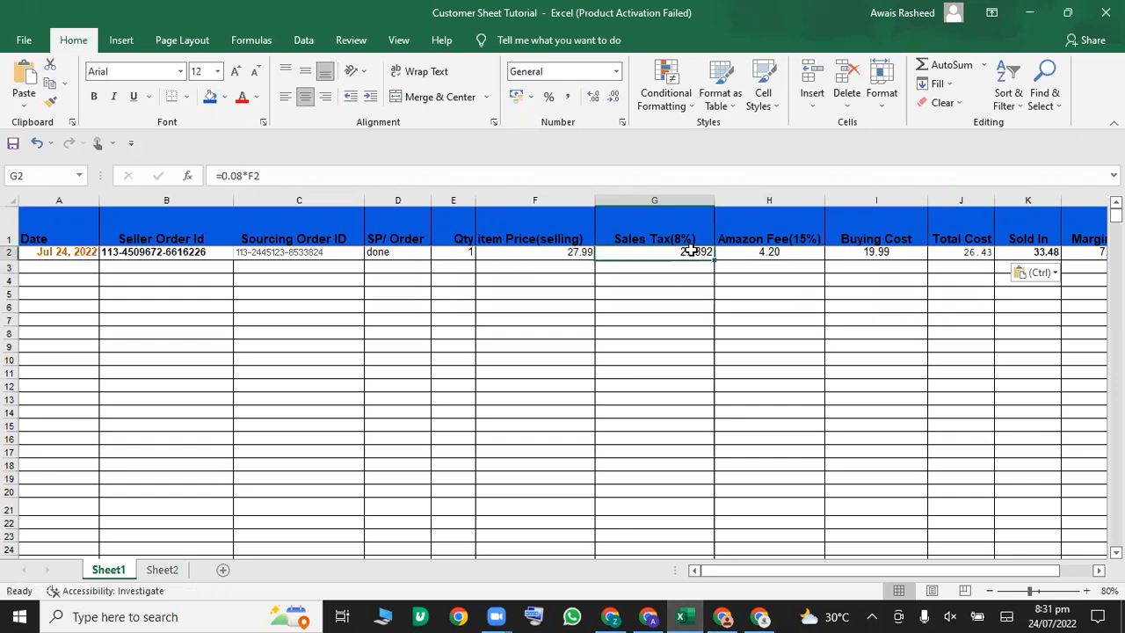
double_click(684, 252)
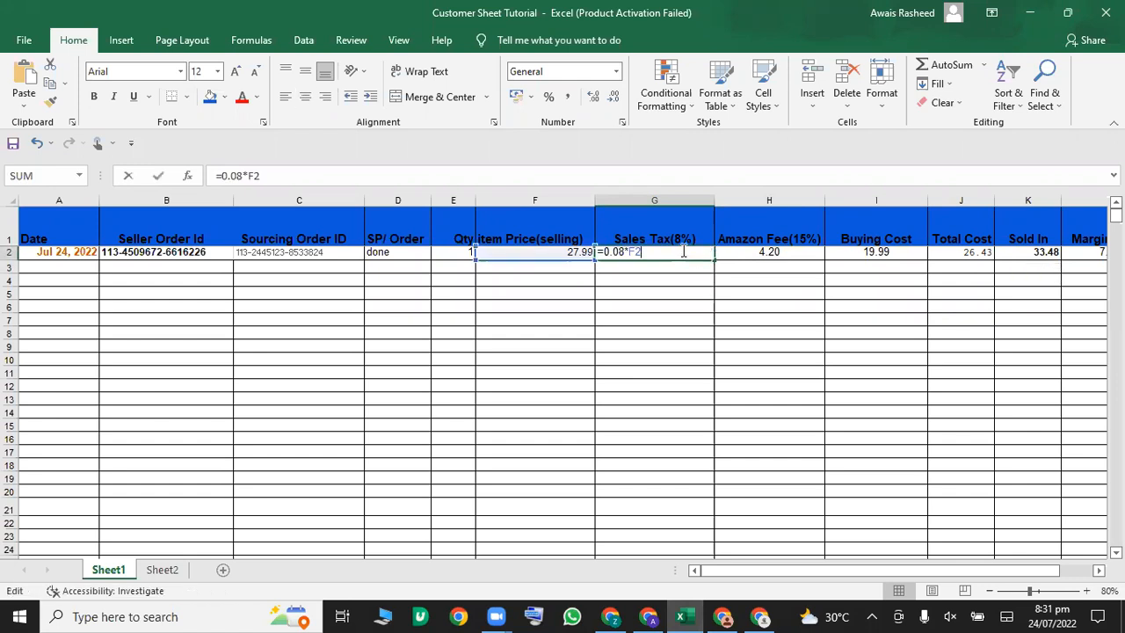
key(BackSpace)
key(BackSpace)
key(BackSpace)
key(BackSpace)
key(BackSpace)
key(BackSpace)
key(BackSpace)
key(BackSpace)
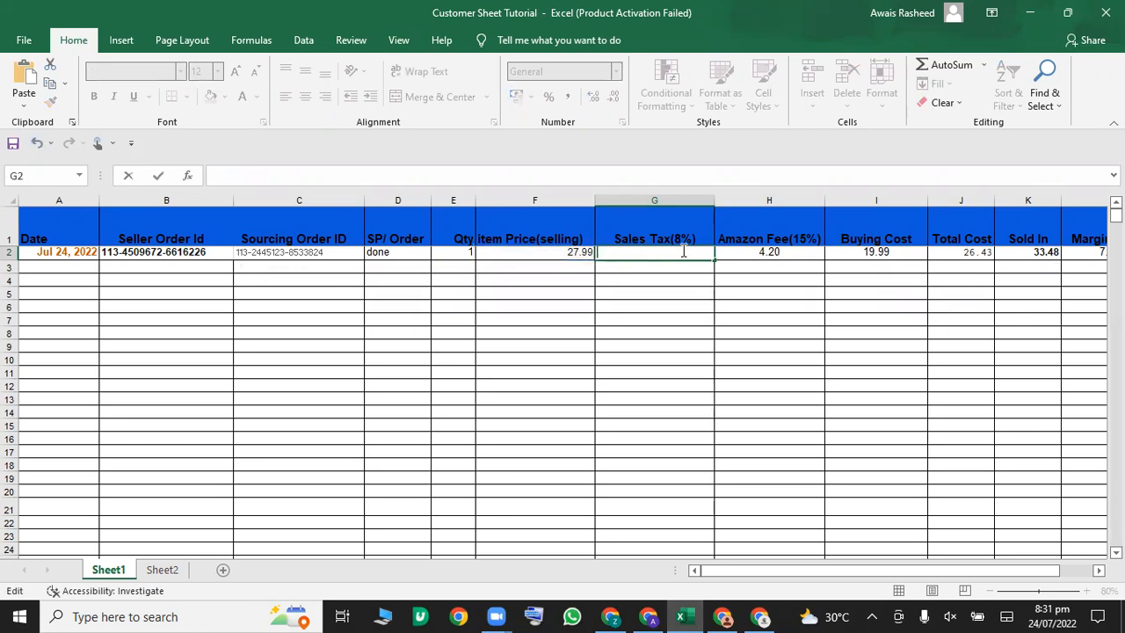
text(=)
text(0.08)
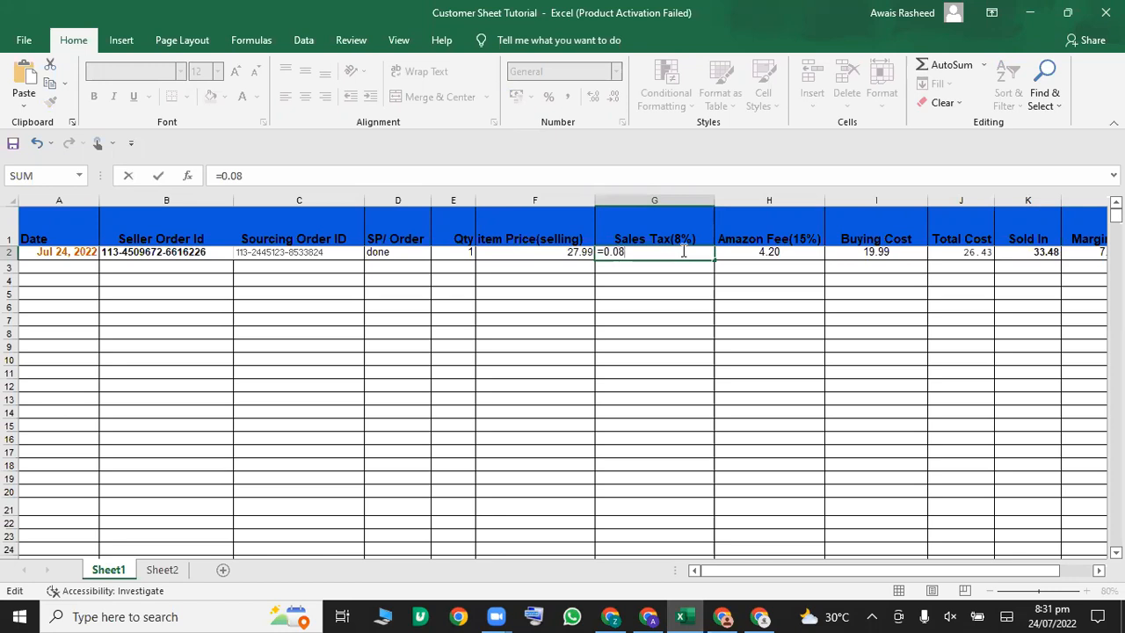
text(*)
click(541, 251)
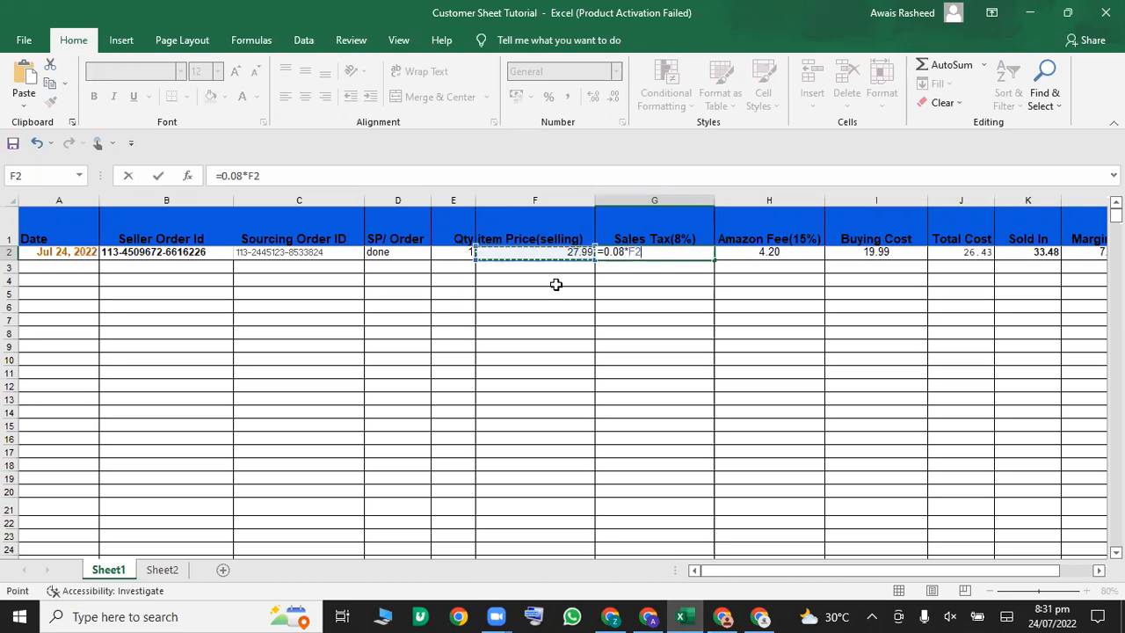
key(Return)
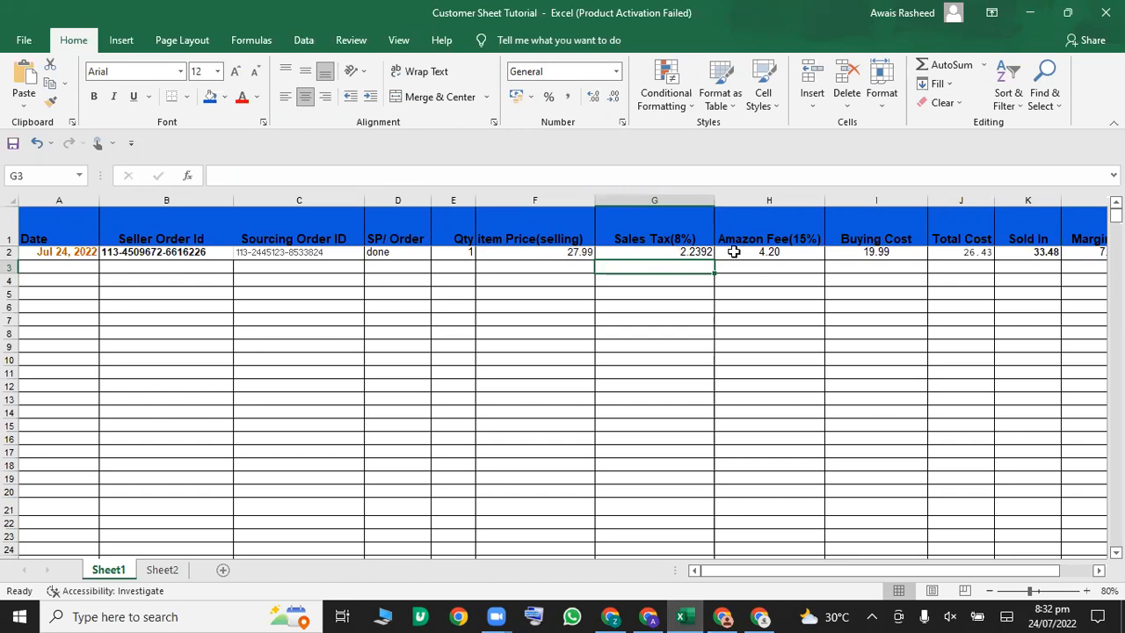
Step: Check the Amazon Fee(15%) formula in cell H2 and the Buying Cost entry in cell I2
click(782, 253)
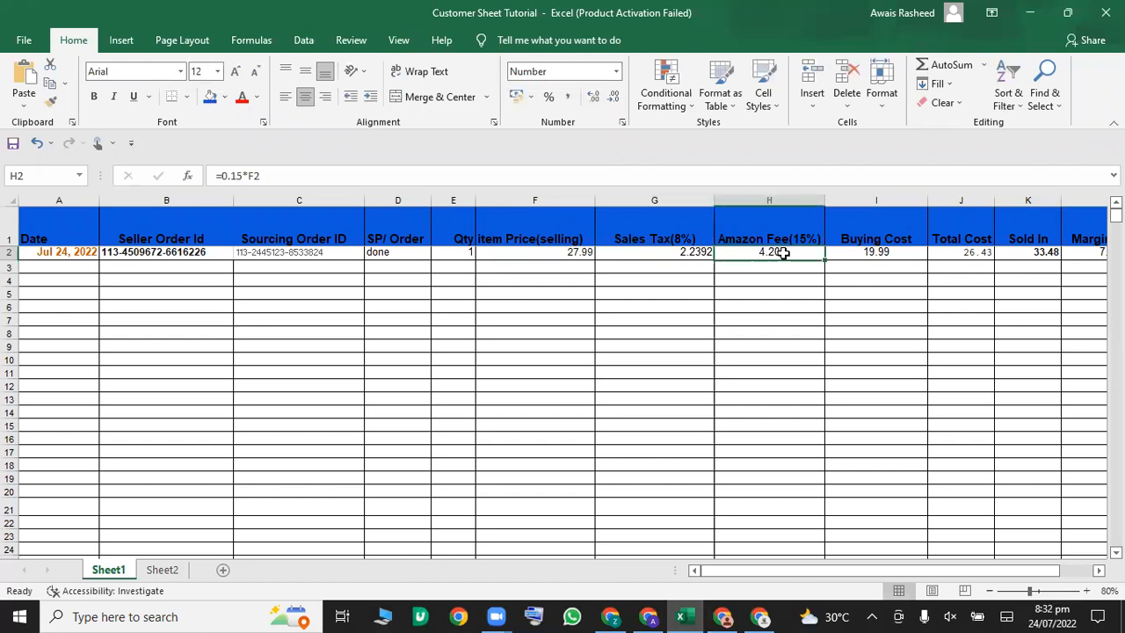
double_click(791, 253)
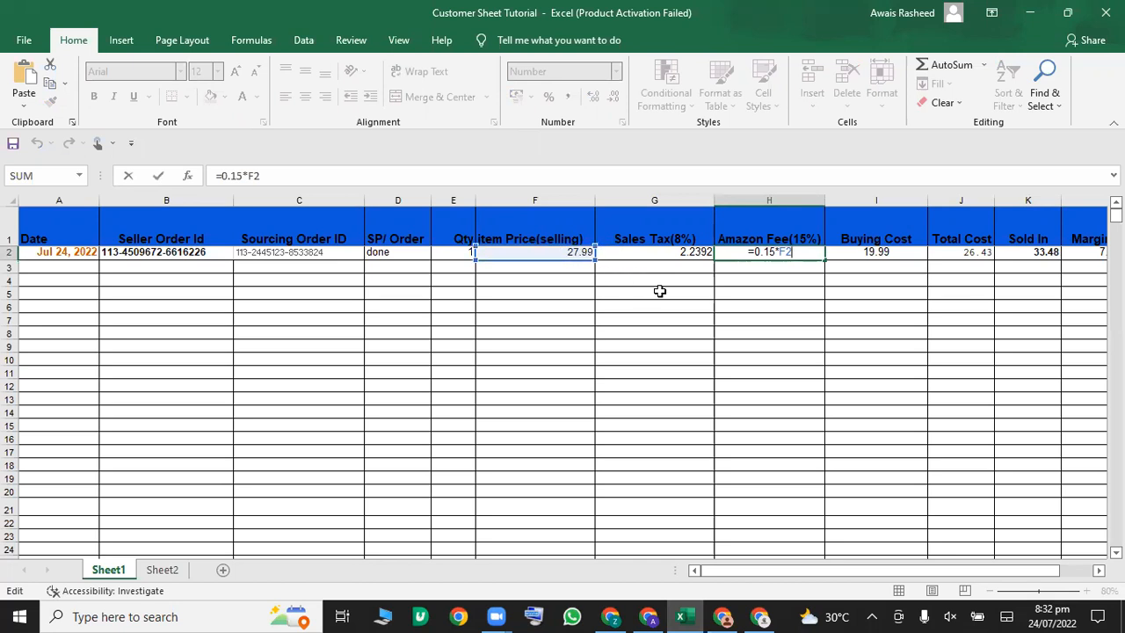
key(Return)
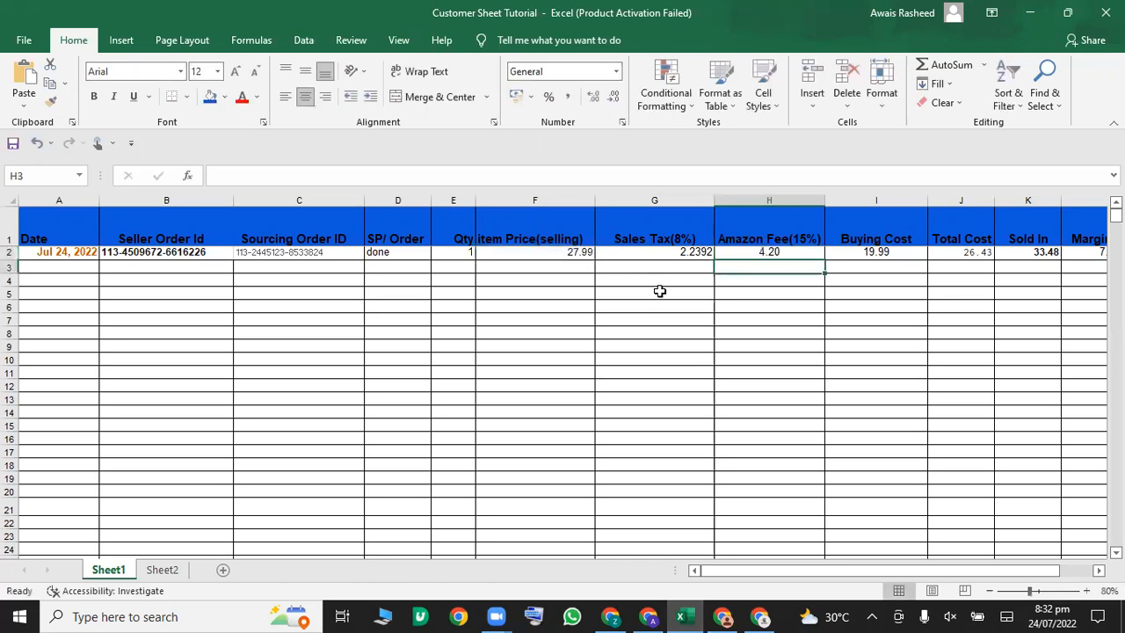
click(891, 253)
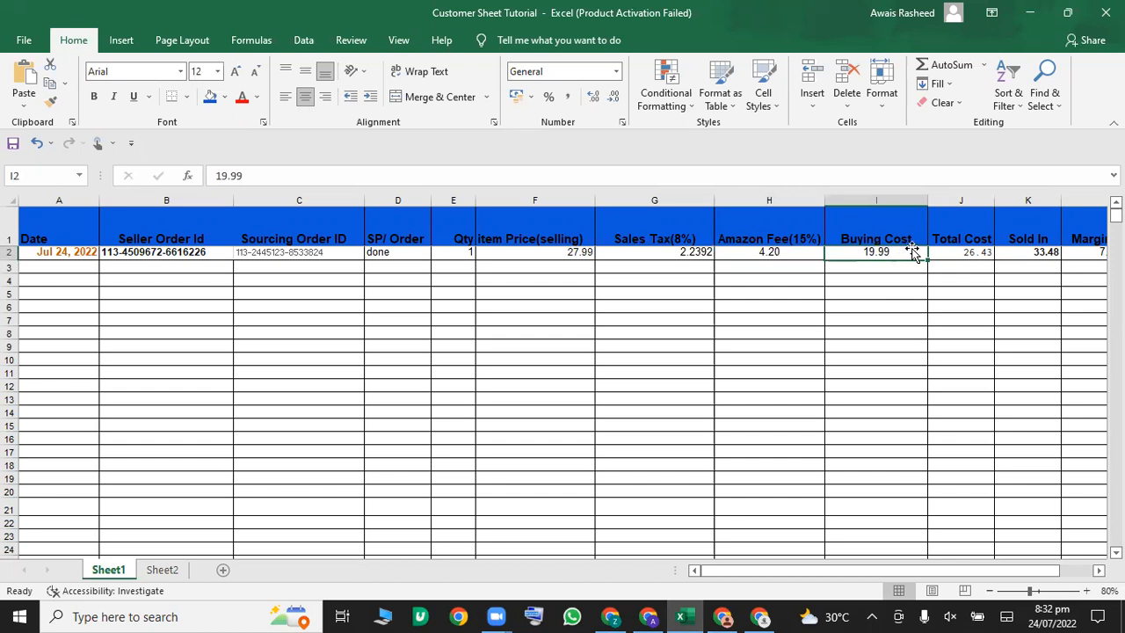
Step: Open the Total Cost cell J2 for editing and erase its SUM formula
click(962, 256)
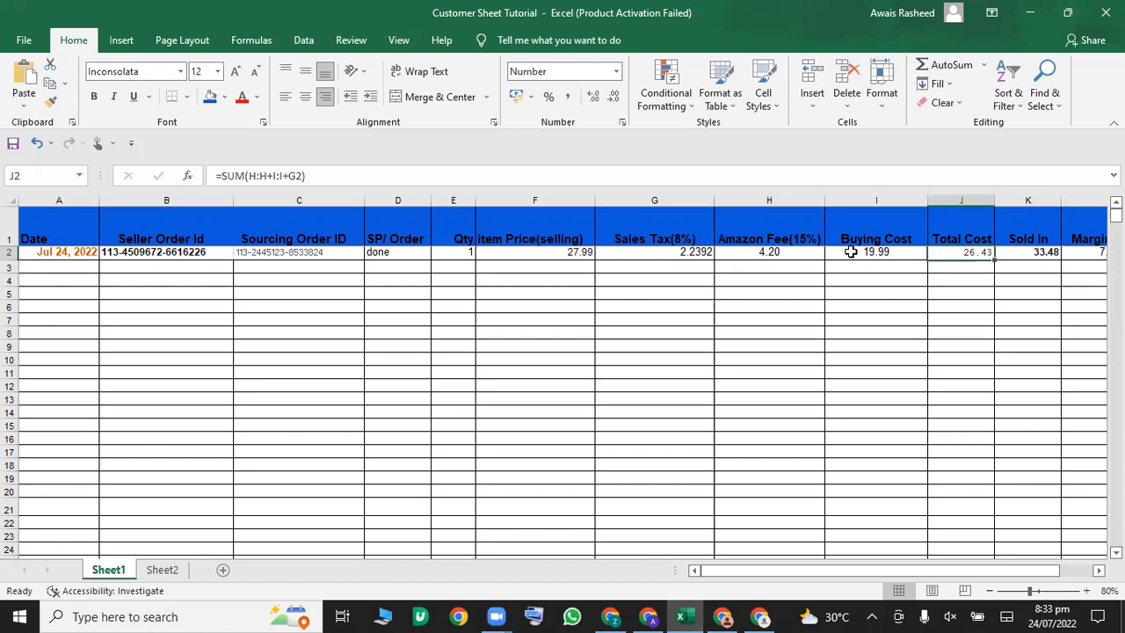
double_click(977, 253)
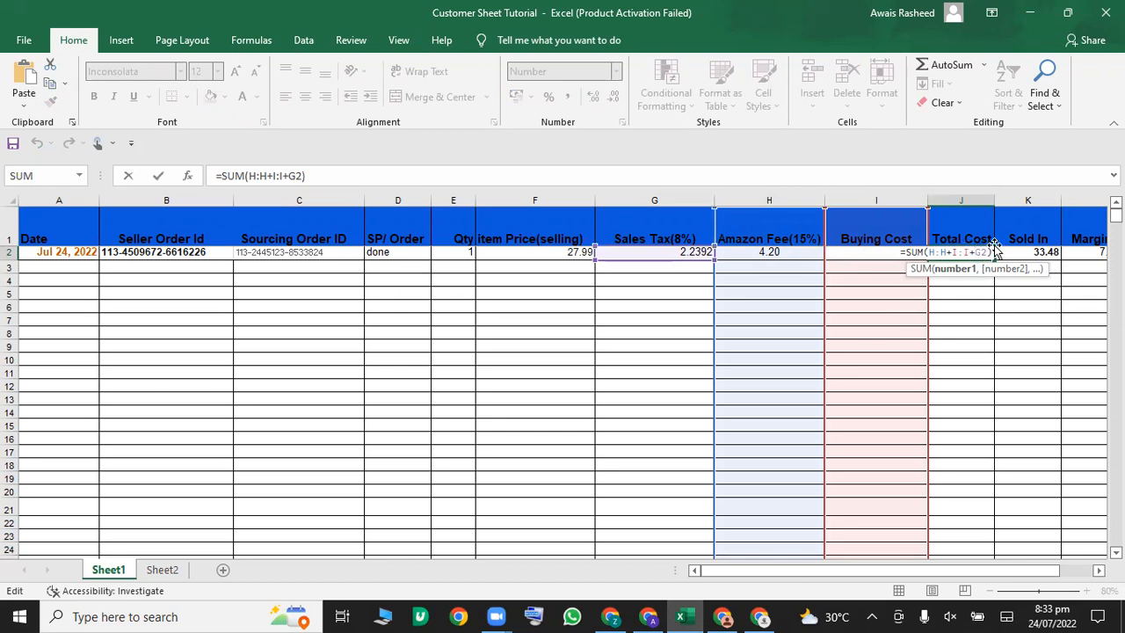
key(BackSpace)
key(BackSpace)
key(BackSpace)
key(BackSpace)
key(BackSpace)
key(BackSpace)
key(BackSpace)
key(BackSpace)
key(BackSpace)
key(BackSpace)
key(BackSpace)
key(BackSpace)
key(BackSpace)
key(BackSpace)
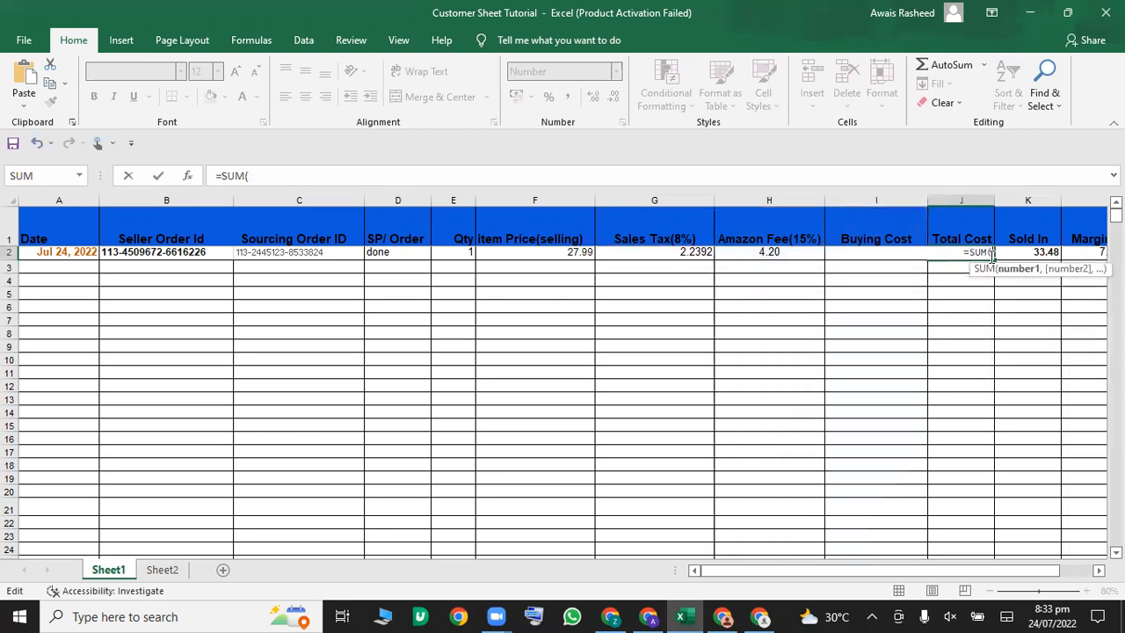
key(BackSpace)
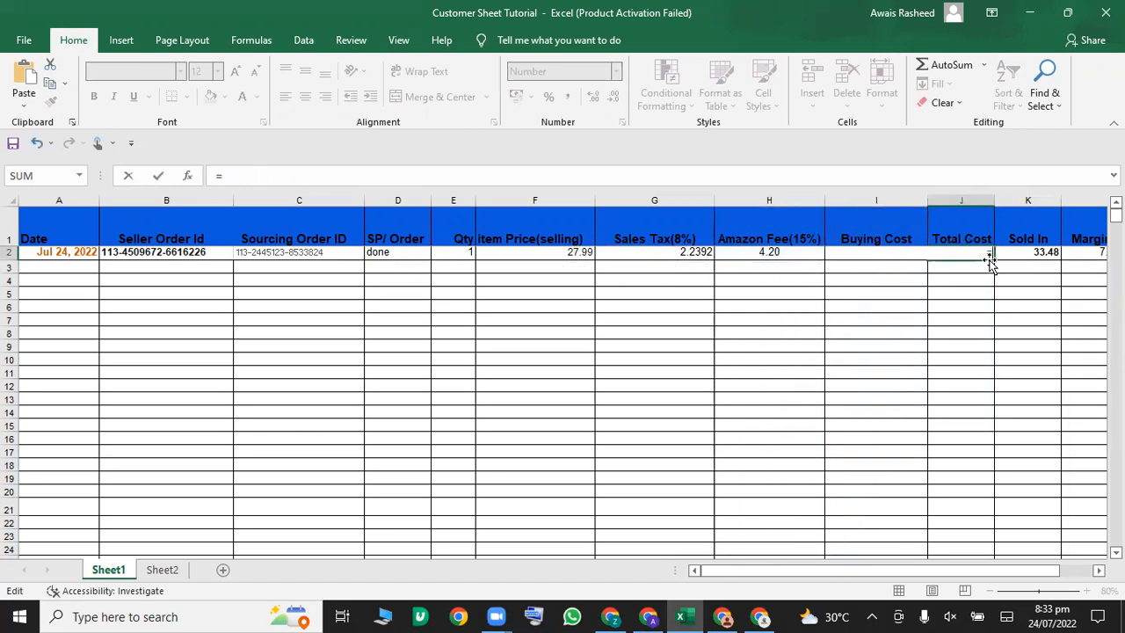
key(Escape)
Step: Enter the formula =F2+G2+H2 in the Total Cost cell J2, adding item price, sales tax and Amazon fee
text(=)
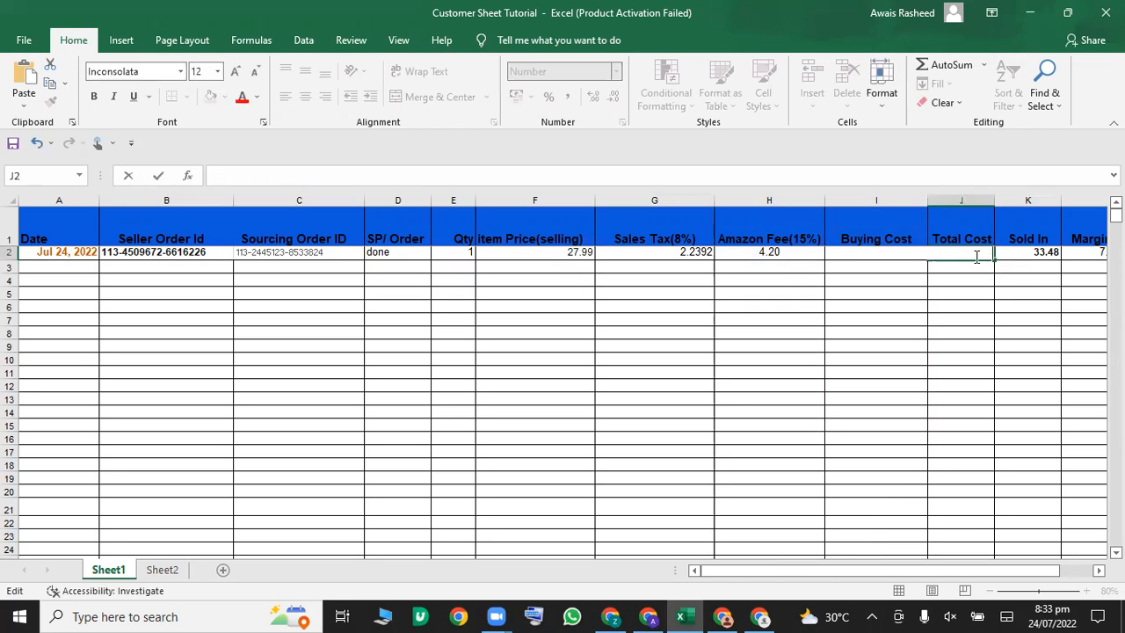
click(535, 253)
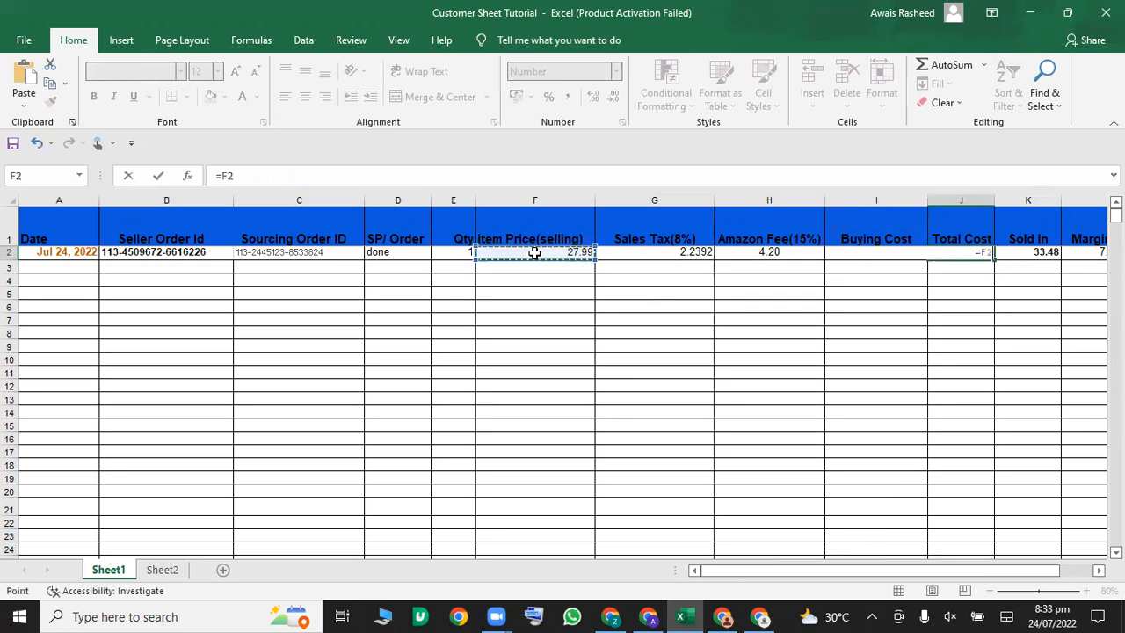
text(=)
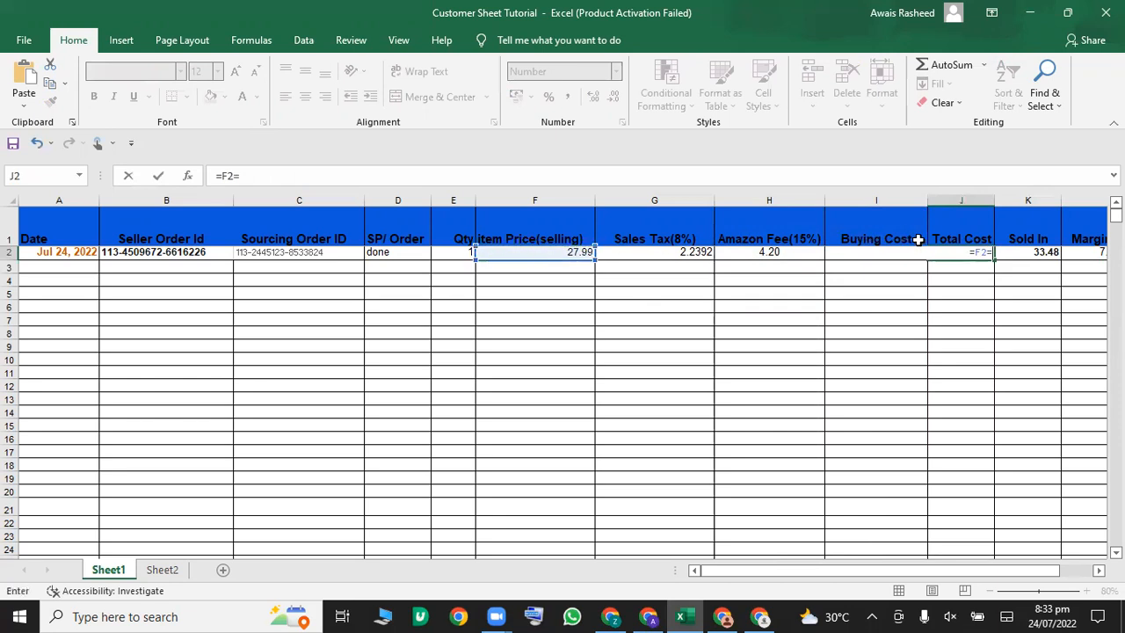
key(BackSpace)
text(+)
click(661, 253)
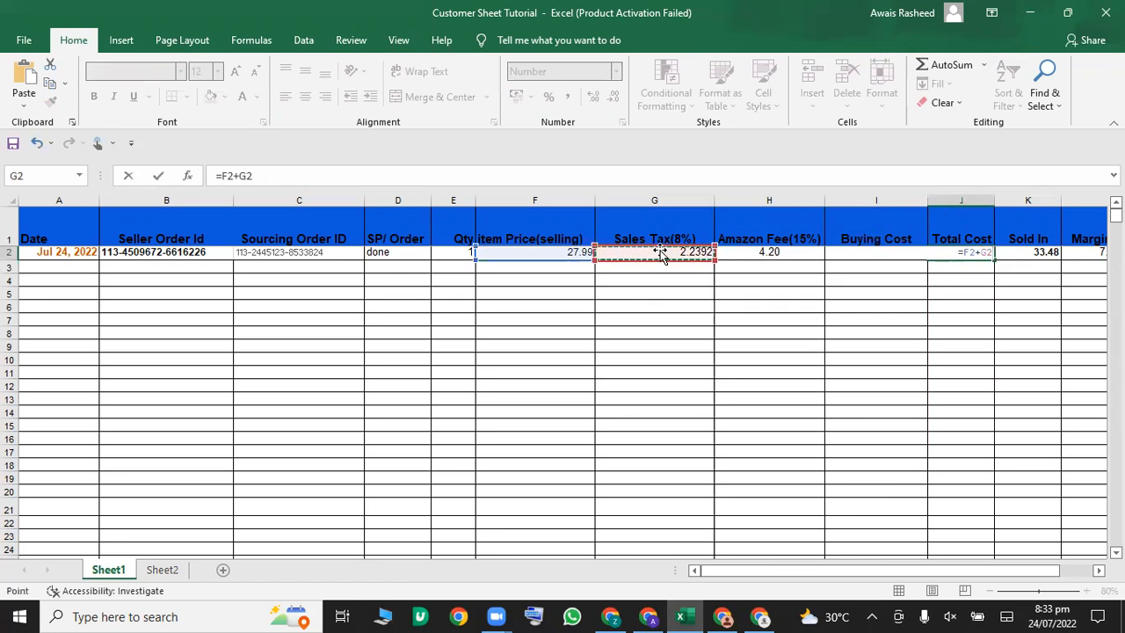
text(=)
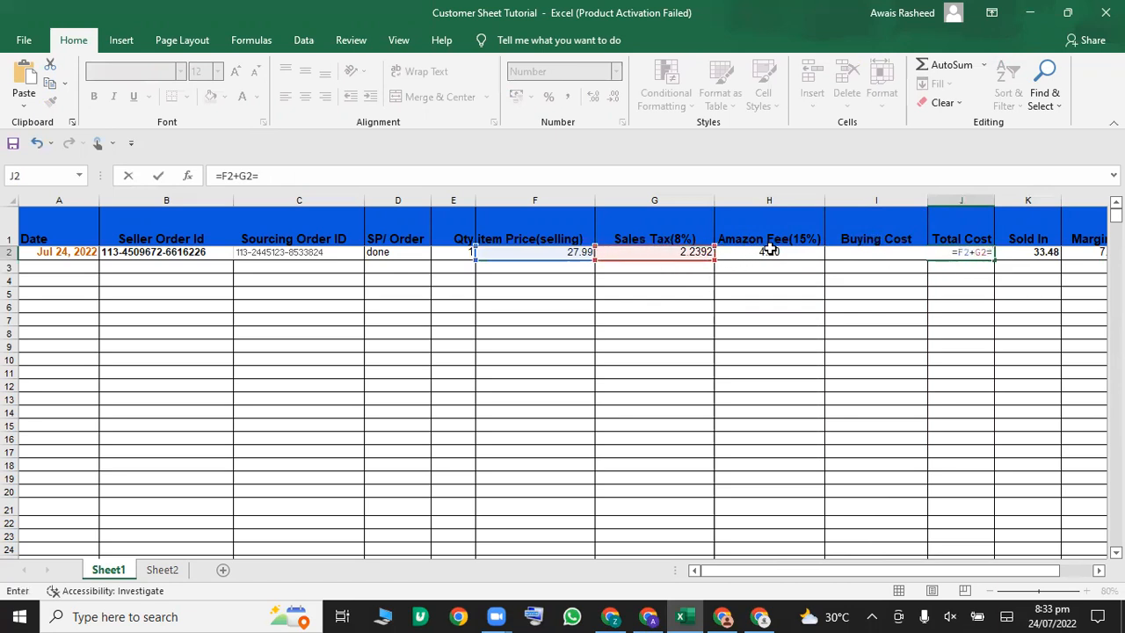
click(777, 253)
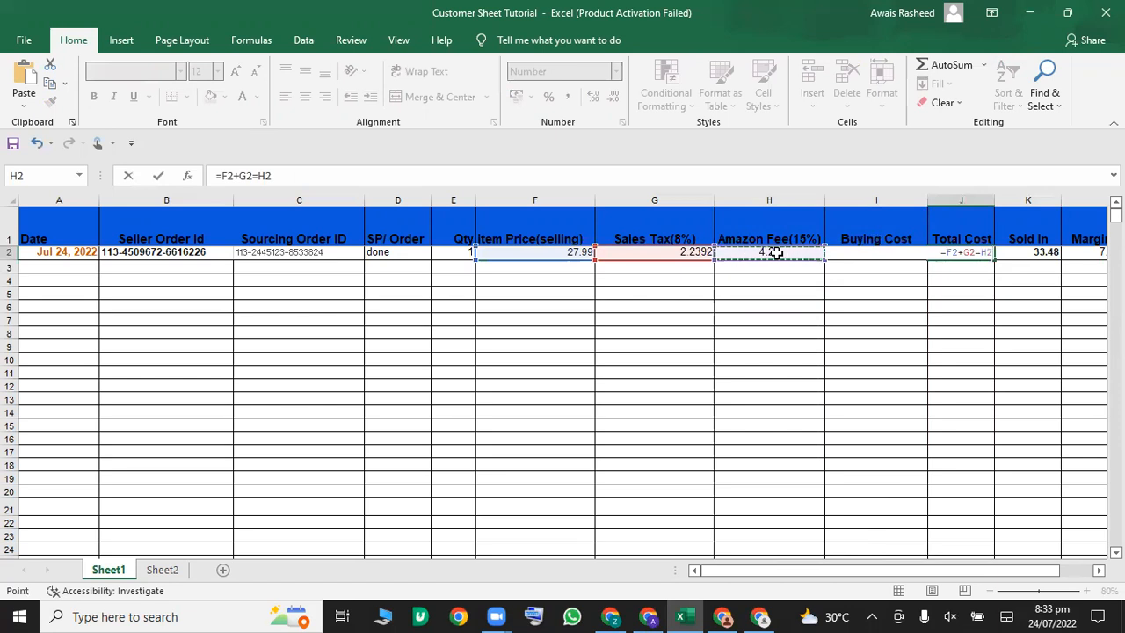
key(BackSpace)
key(BackSpace)
key(BackSpace)
text(+)
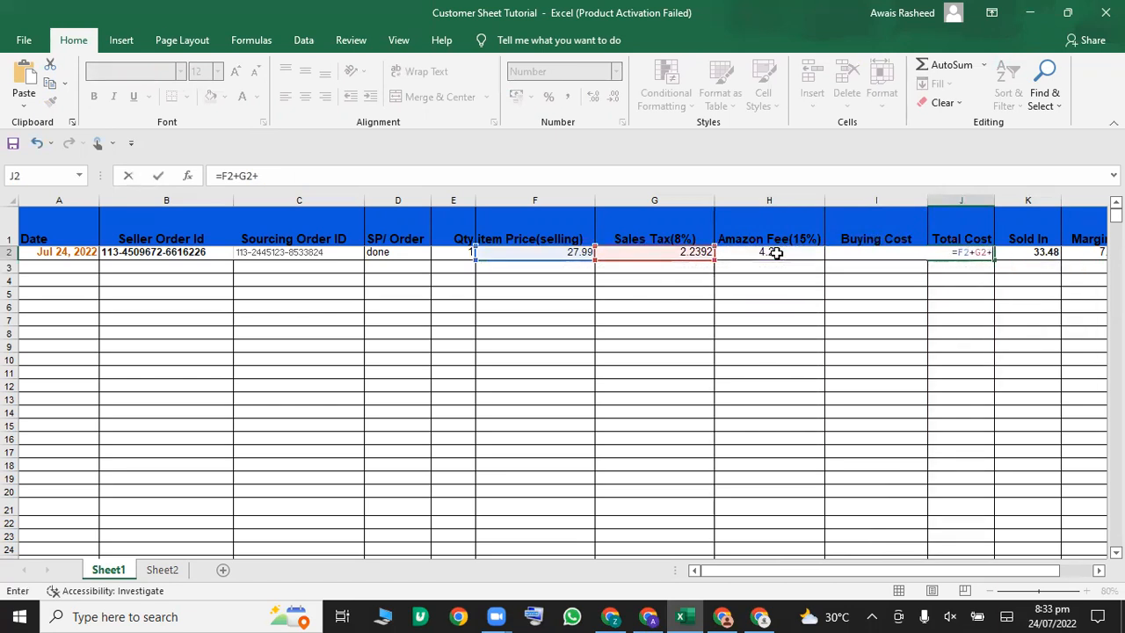
click(755, 253)
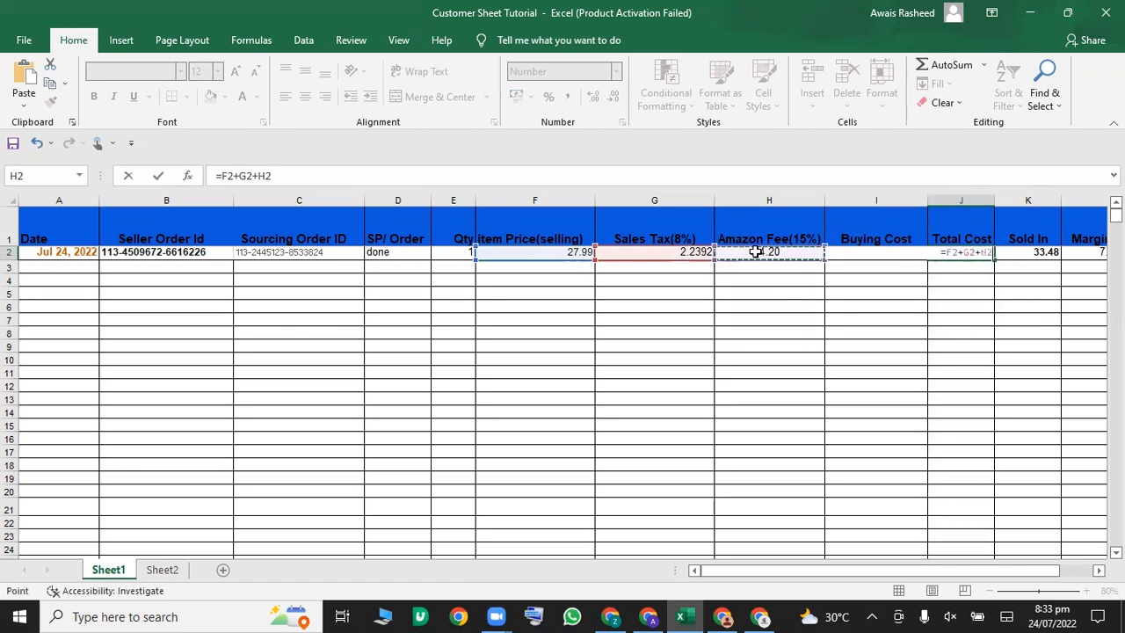
key(Return)
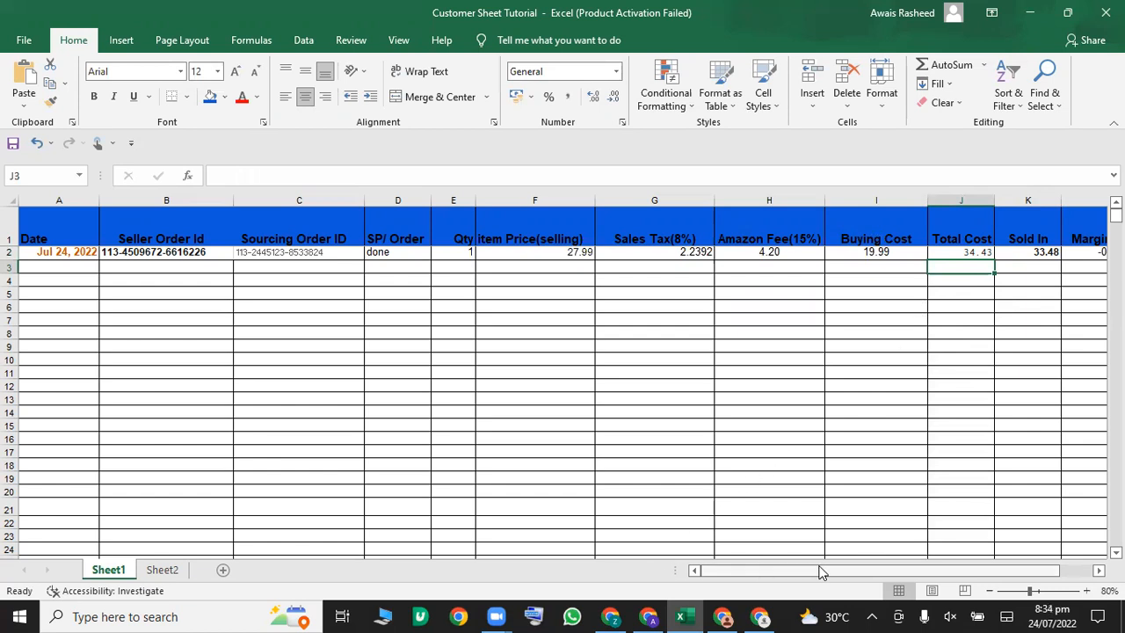
Step: Check the Margin Value formula in cell L2 and the Sold In value in cell K2
drag(829, 575, 874, 575)
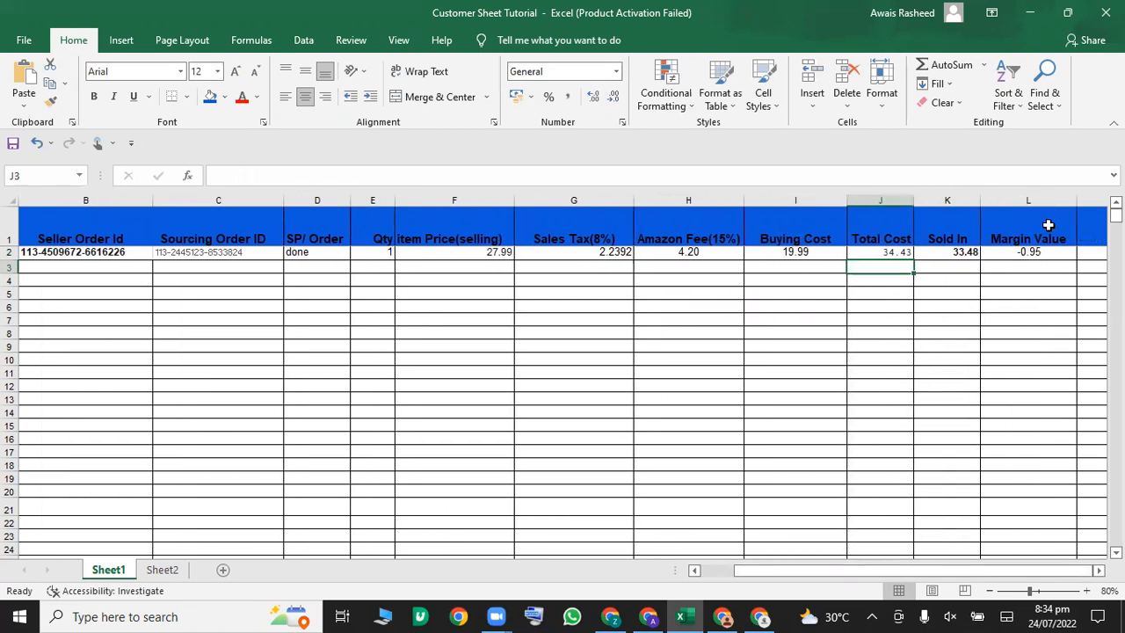
click(1049, 253)
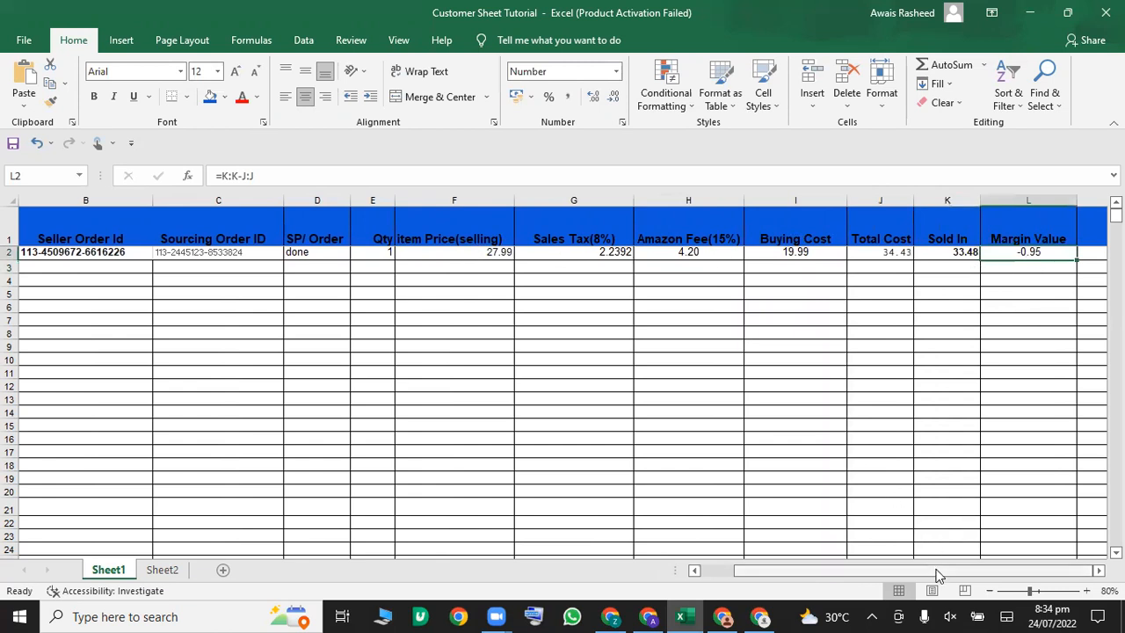
click(937, 253)
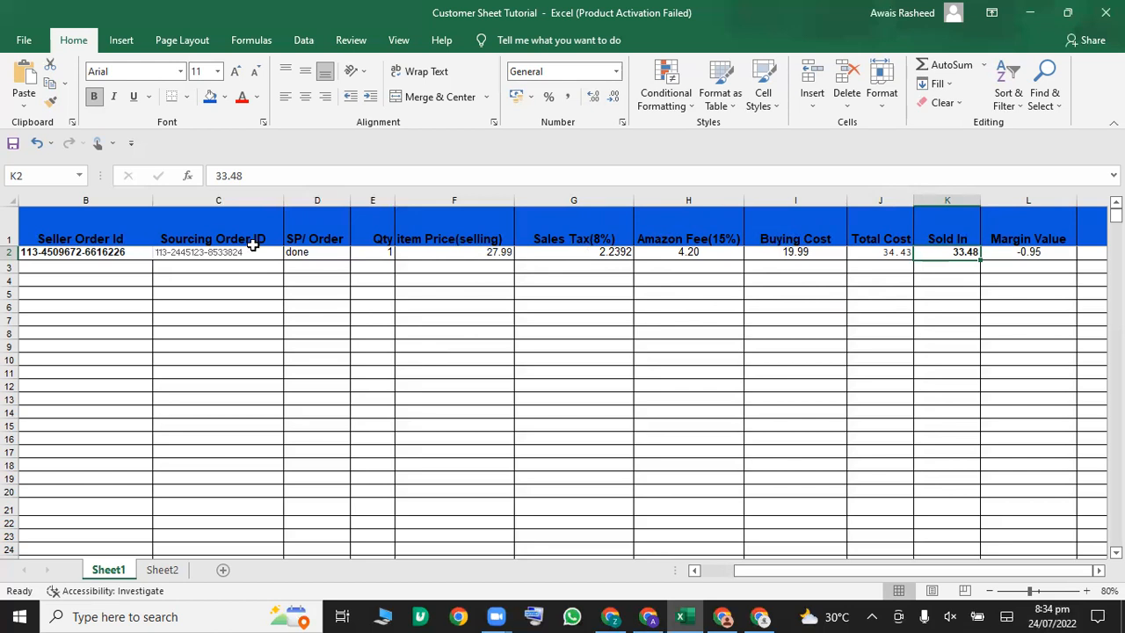
Step: Review the order row from the Date in cell A2 to the Sales Tax(8%) formula in cell G2
drag(786, 572, 707, 572)
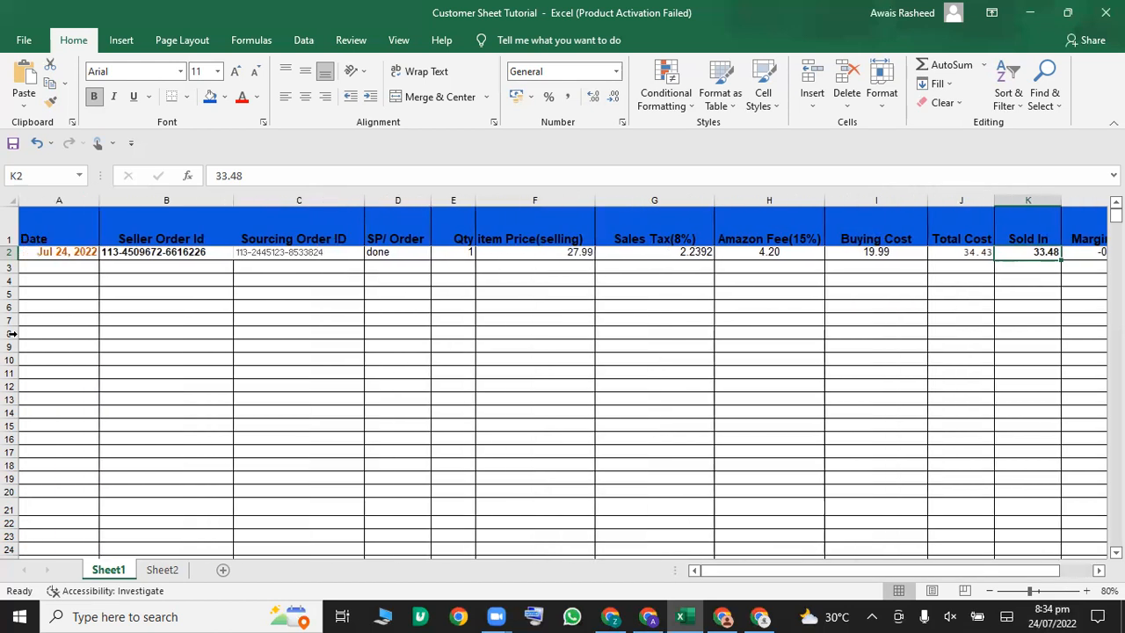
click(66, 251)
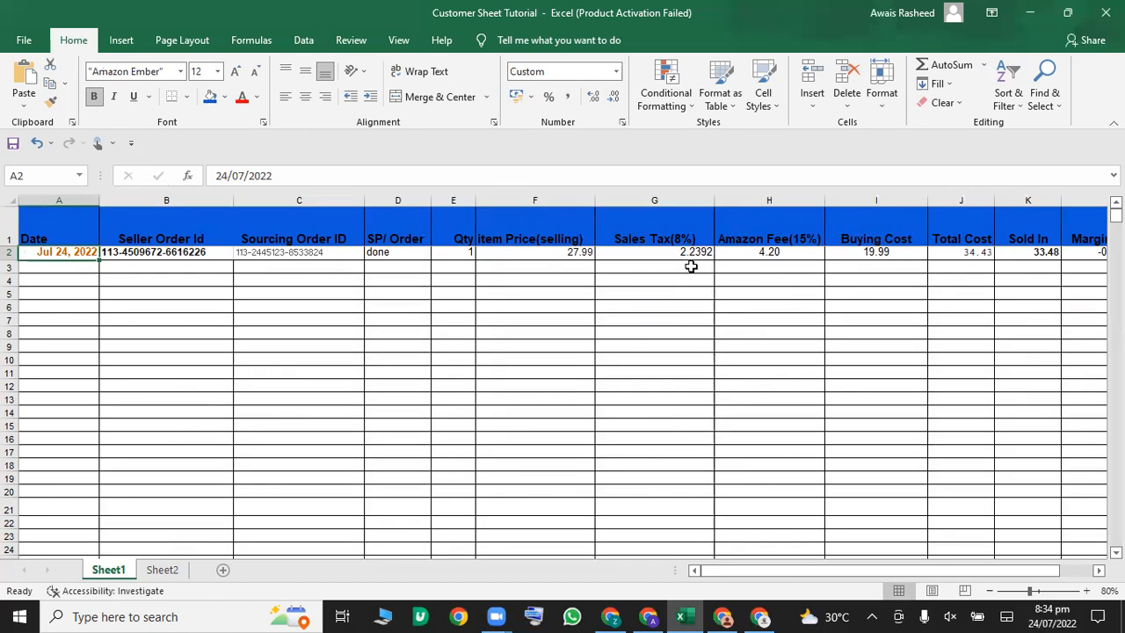
click(626, 252)
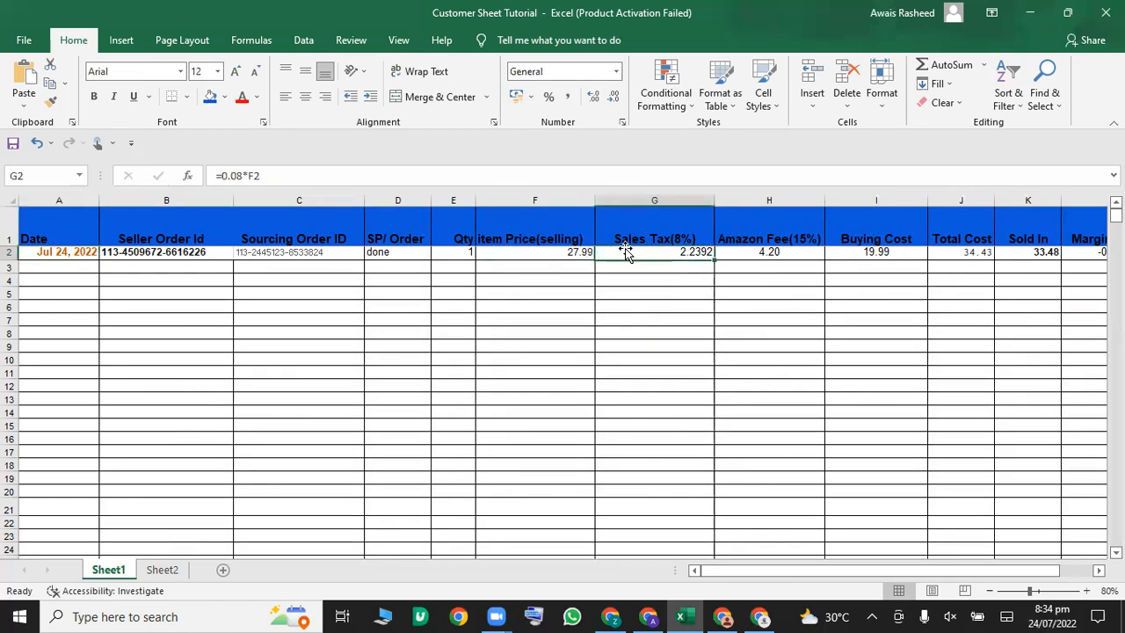
click(681, 266)
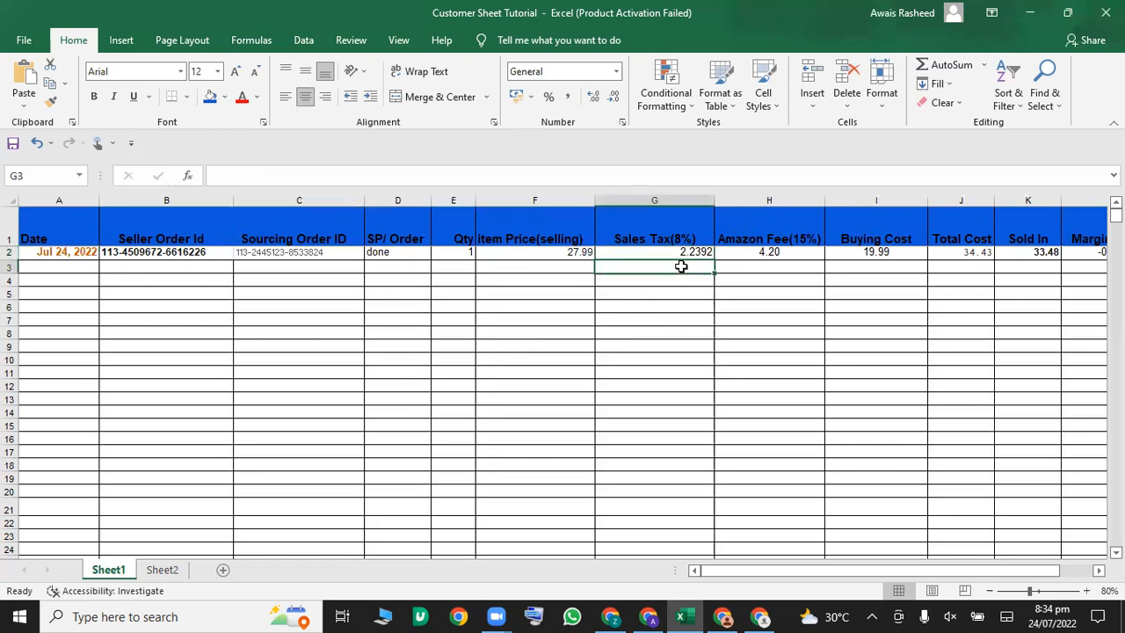
click(694, 280)
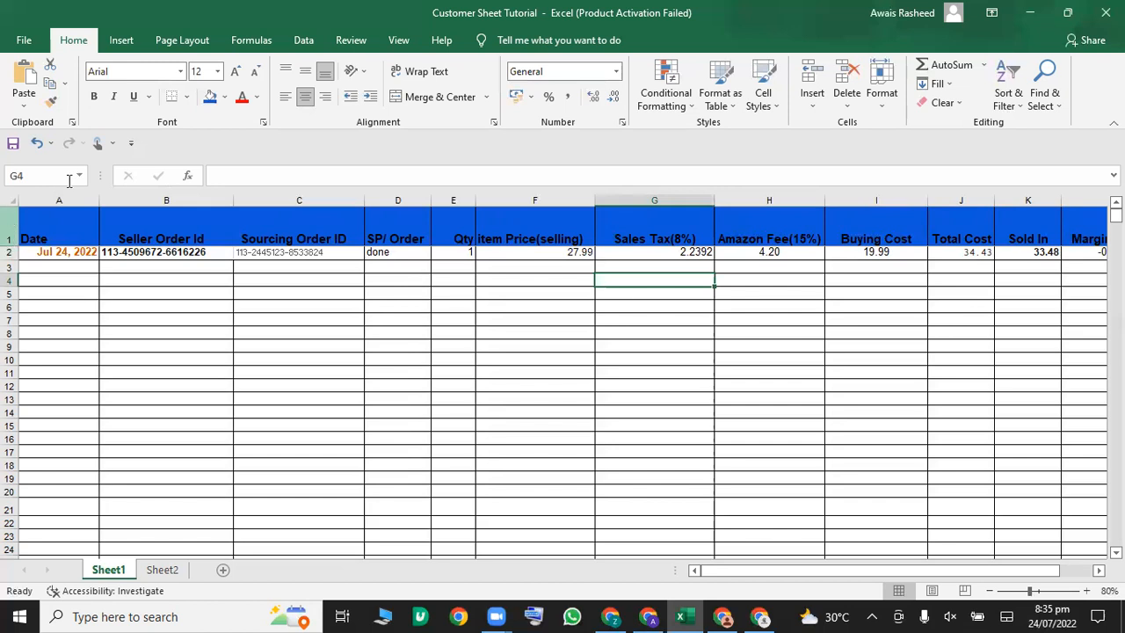
click(533, 382)
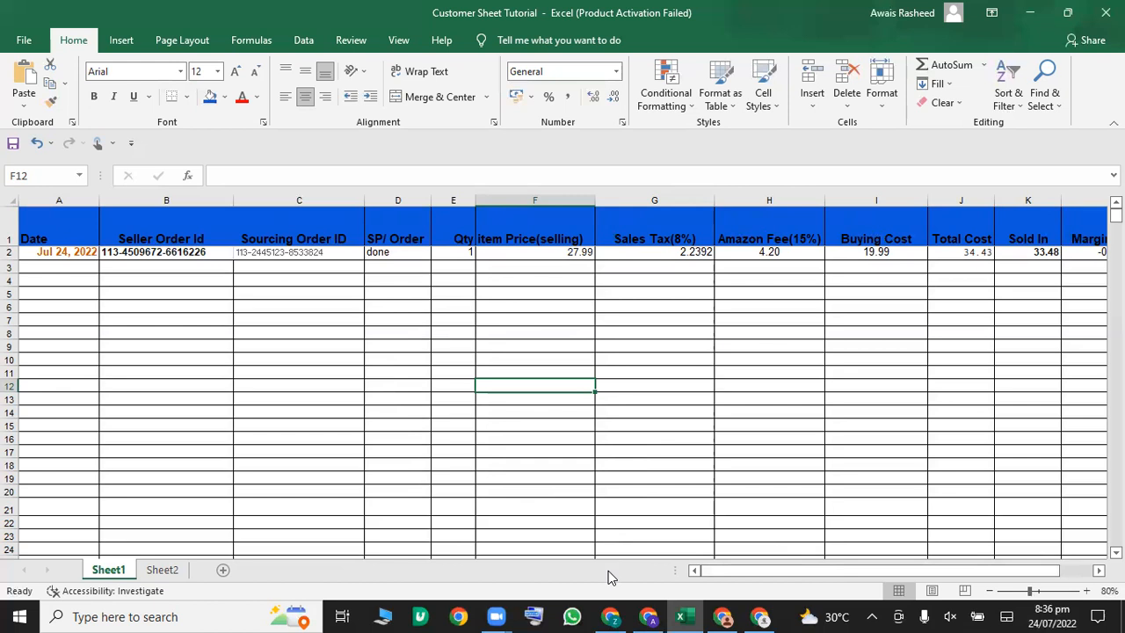
click(910, 313)
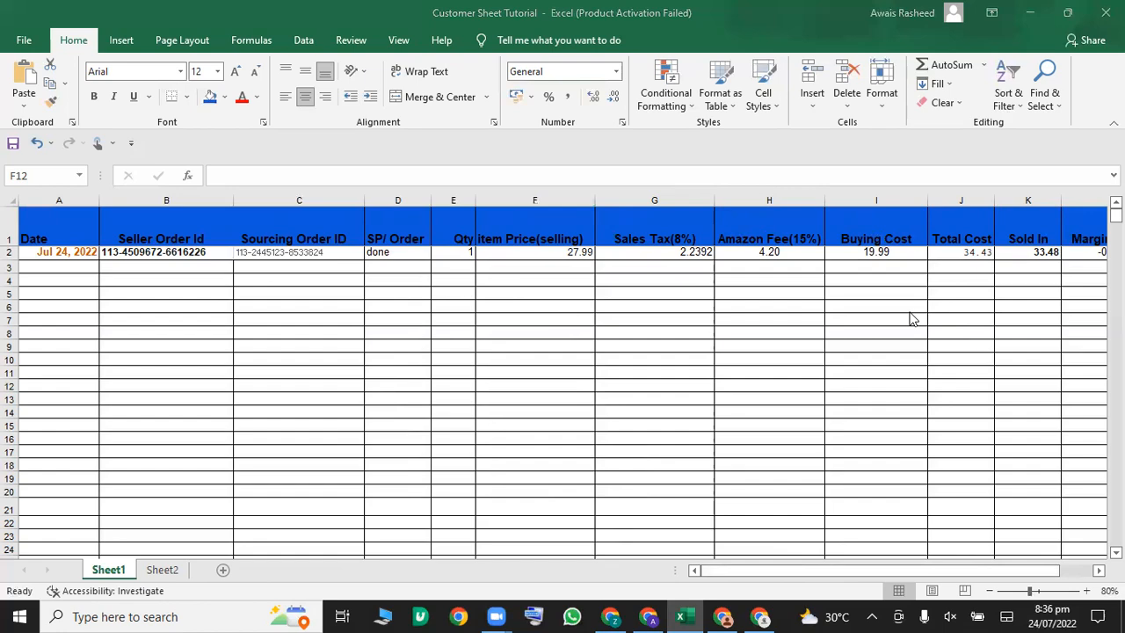